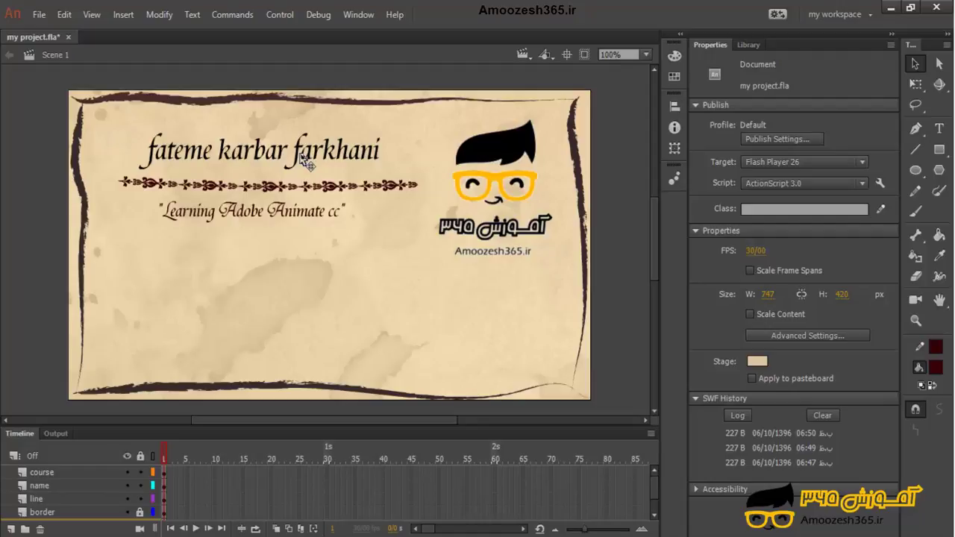
Capitalize the first letter of each of the three words in the name title and widen its text box
{"action": "double_click", "coordinate": [184, 153]}
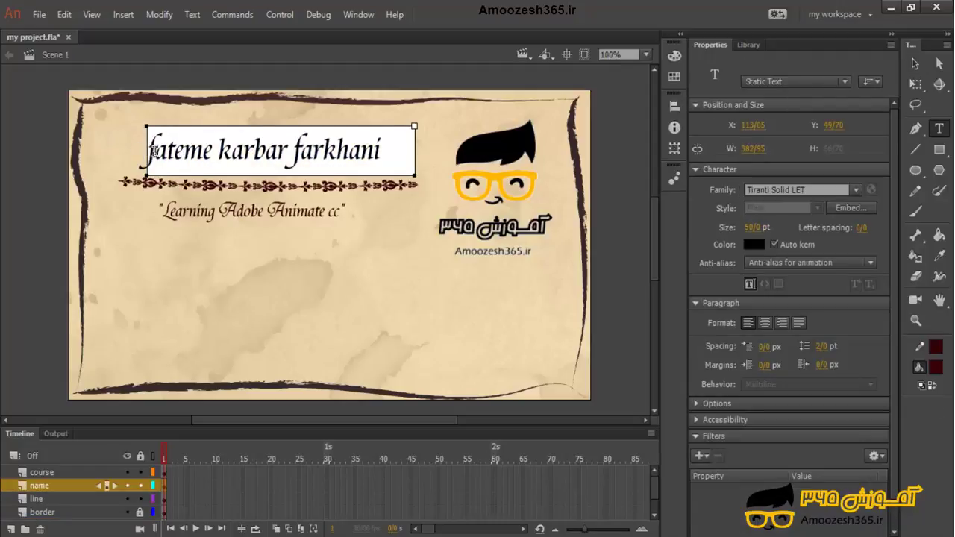
{"action": "left_click", "coordinate": [157, 153]}
{"action": "key", "text": "Delete"}
{"action": "type", "text": "F"}
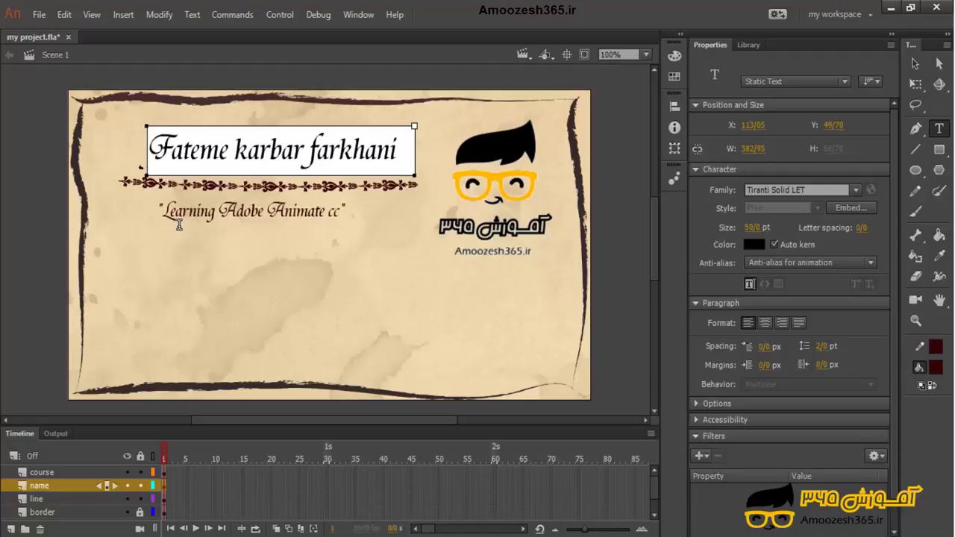
{"action": "key", "text": "Left"}
{"action": "key", "text": "BackSpace"}
{"action": "type", "text": "K"}
{"action": "key", "text": "ctrl+Right"}
{"action": "key", "text": "Delete"}
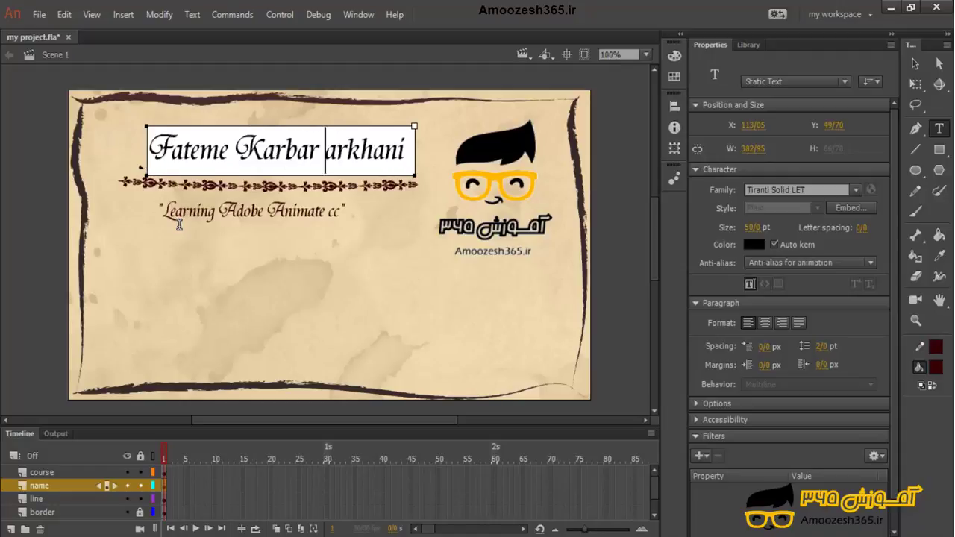
{"action": "type", "text": "F"}
{"action": "left_click_drag", "start_coordinate": [415, 222], "coordinate": [450, 222]}
{"action": "left_click", "coordinate": [433, 213]}
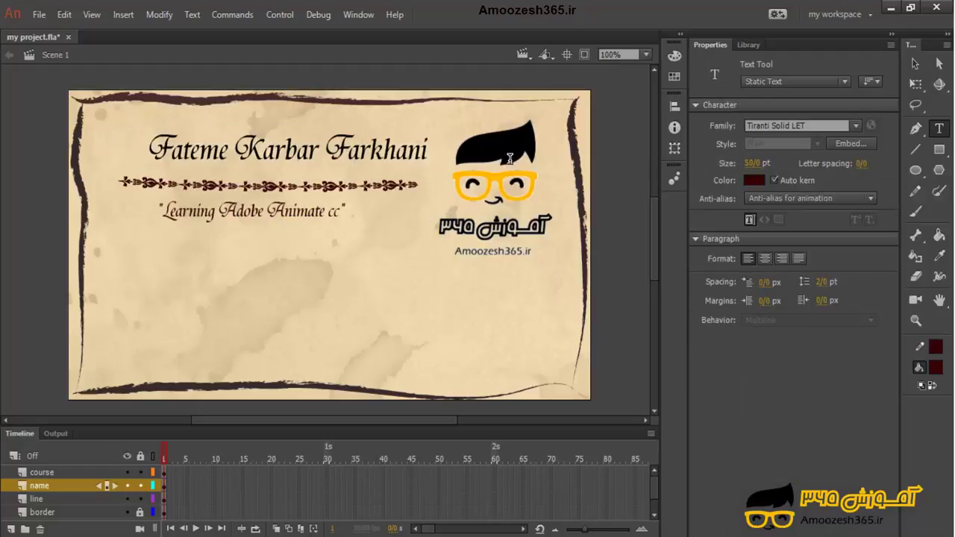
Move the name title to about X 84, Y 57 so it sits just above the ornamental line
{"action": "left_click", "coordinate": [915, 64]}
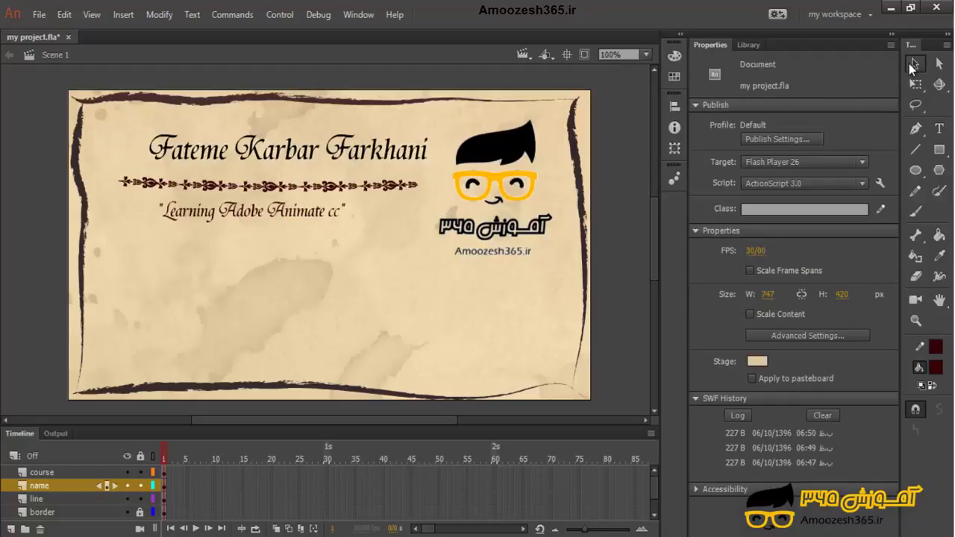
{"action": "left_click", "coordinate": [337, 165]}
{"action": "left_click_drag", "start_coordinate": [280, 154], "coordinate": [270, 172]}
{"action": "left_click", "coordinate": [291, 184]}
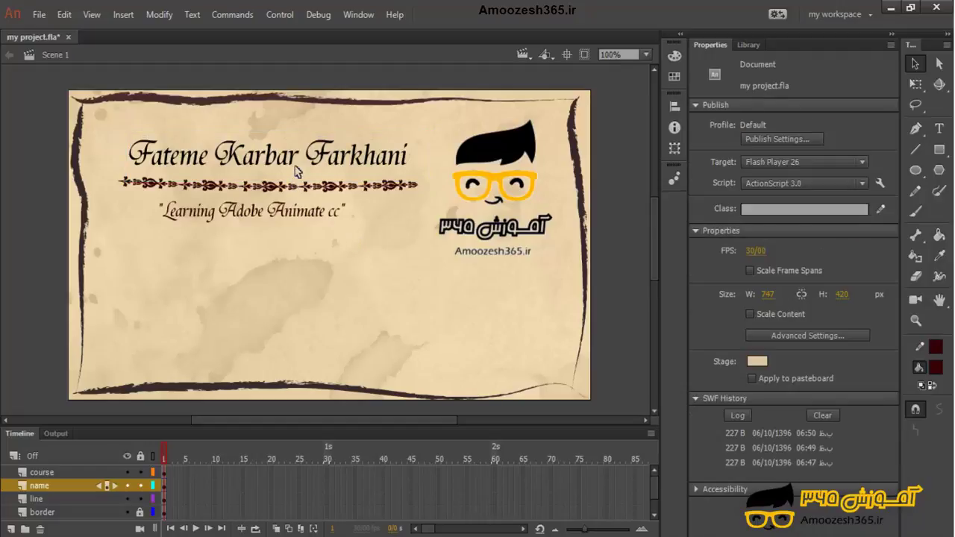
Break apart the name title into individual letter text fields
{"action": "left_click", "coordinate": [259, 165]}
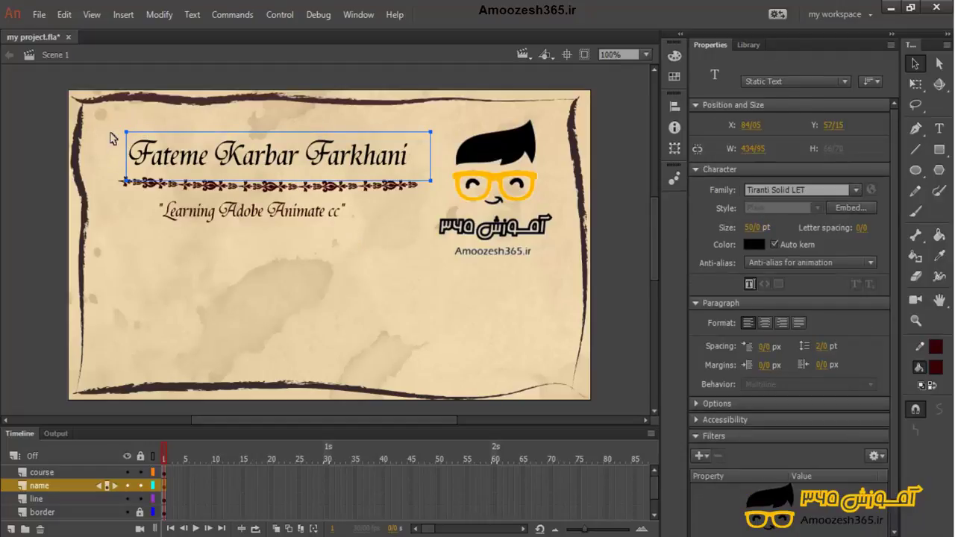
{"action": "left_click", "coordinate": [160, 18]}
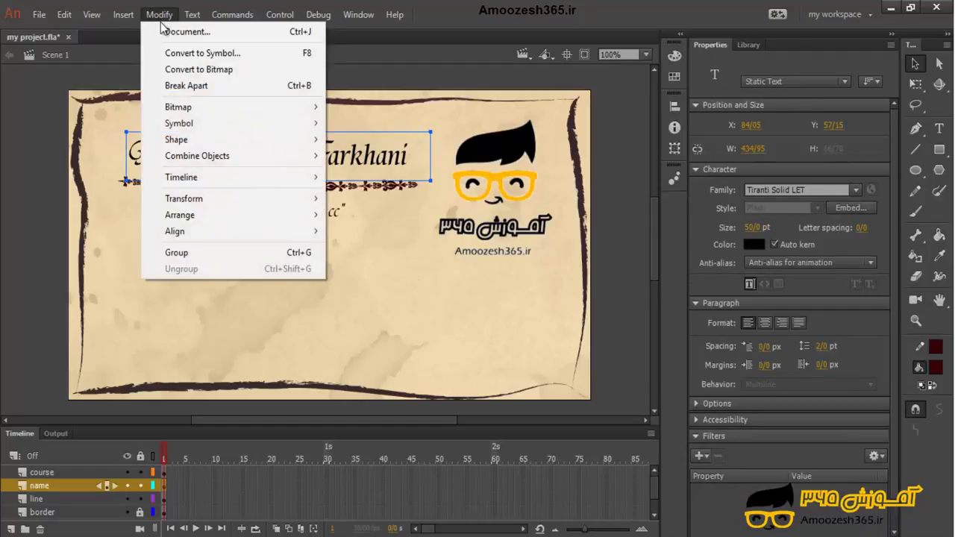
{"action": "left_click", "coordinate": [188, 86]}
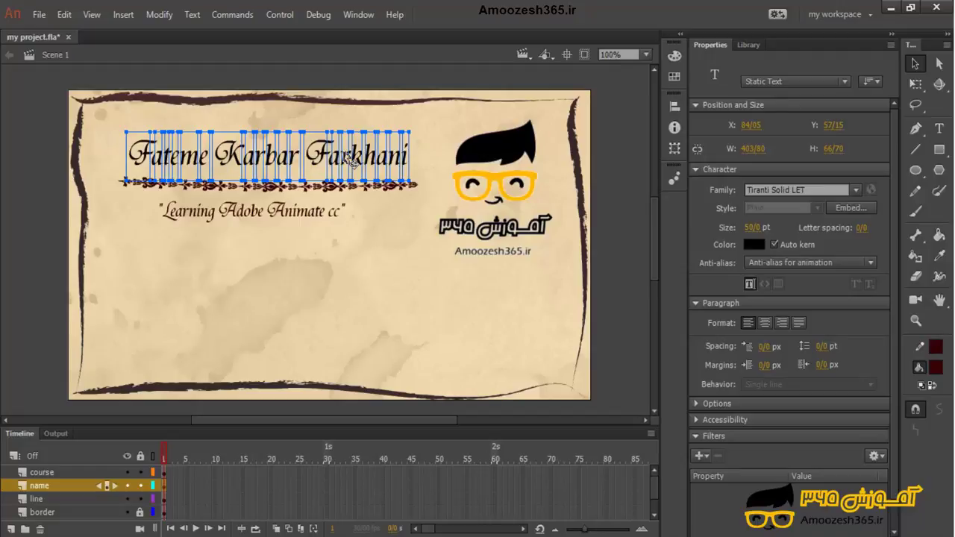
Try enlarging the name's initial letter to 60 pt and shifting it slightly away from the following letter
{"action": "double_click", "coordinate": [151, 161]}
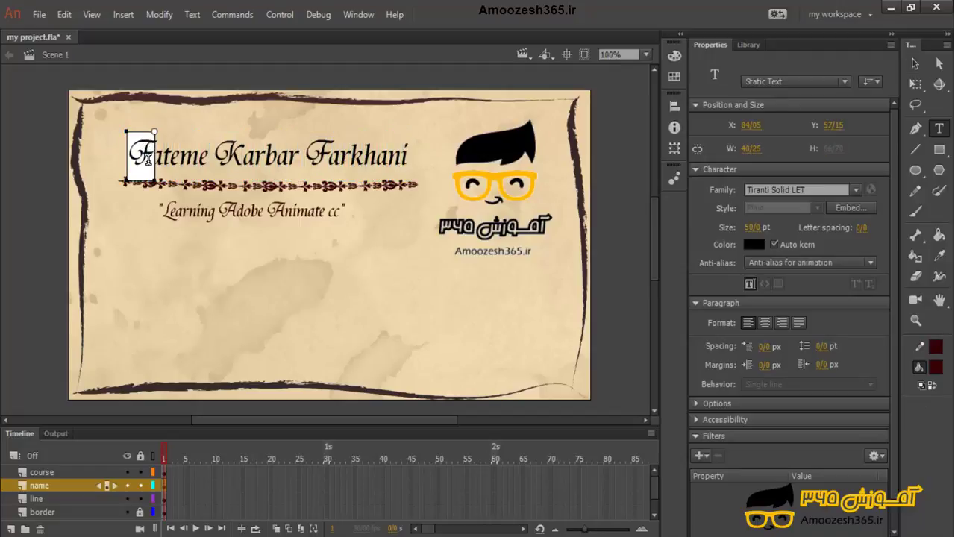
{"action": "key", "text": "Escape"}
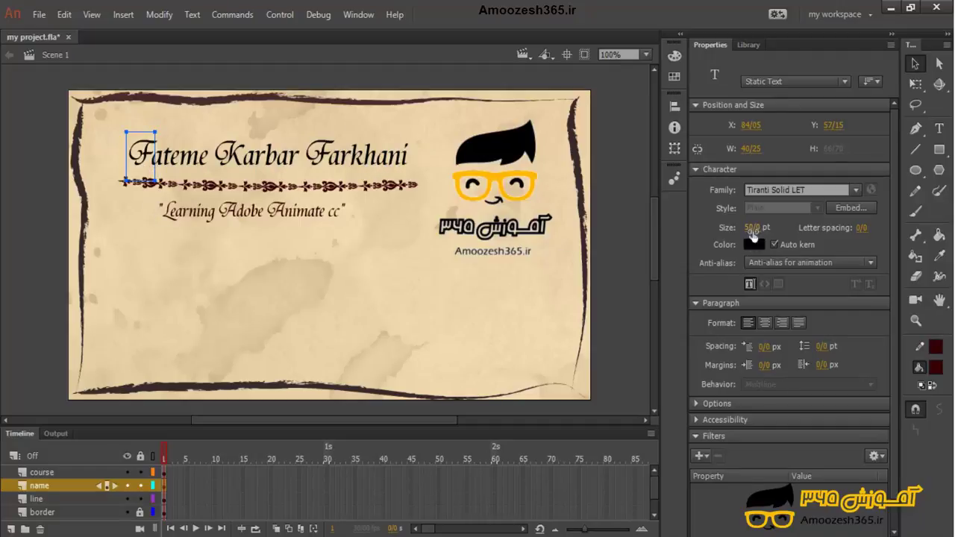
{"action": "type", "text": "60"}
{"action": "key", "text": "Return"}
{"action": "left_click_drag", "start_coordinate": [146, 138], "coordinate": [135, 138]}
{"action": "left_click", "coordinate": [157, 246]}
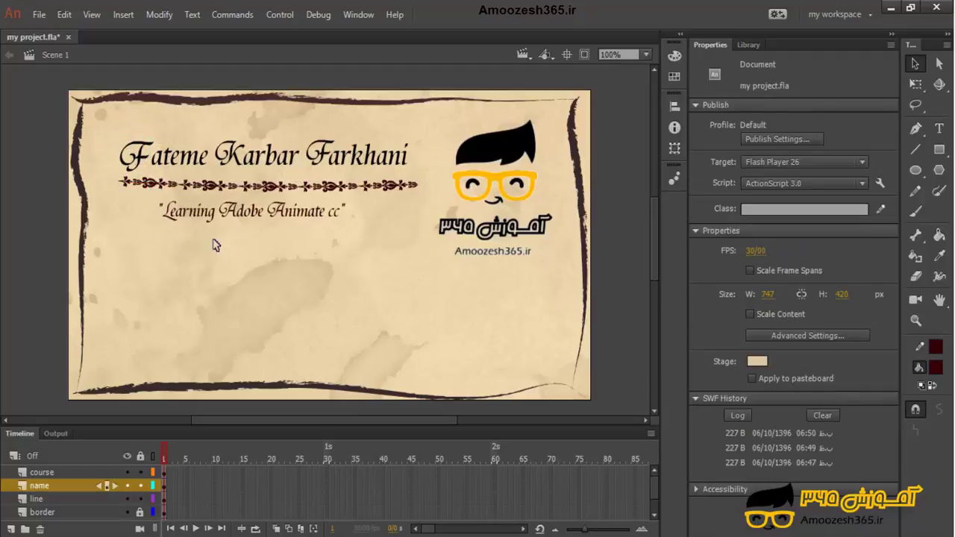
Undo the shift and the size change of the name's initial letter, and clear the selection
{"action": "key", "text": "ctrl+z"}
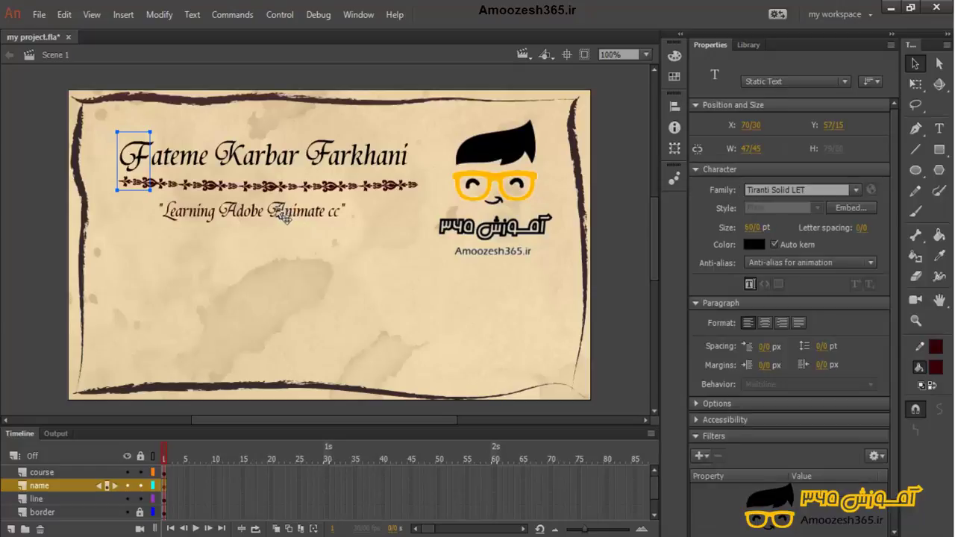
{"action": "key", "text": "ctrl+z"}
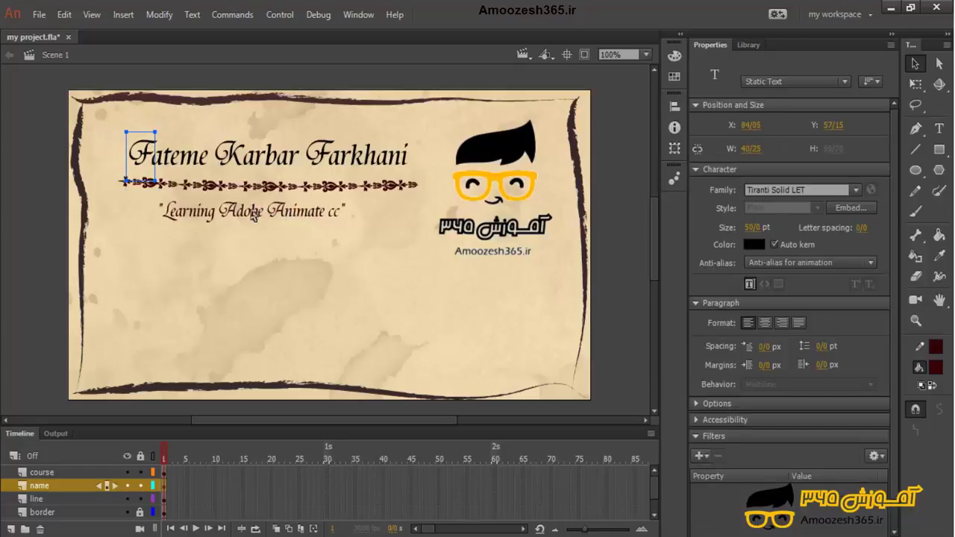
{"action": "left_click", "coordinate": [157, 247]}
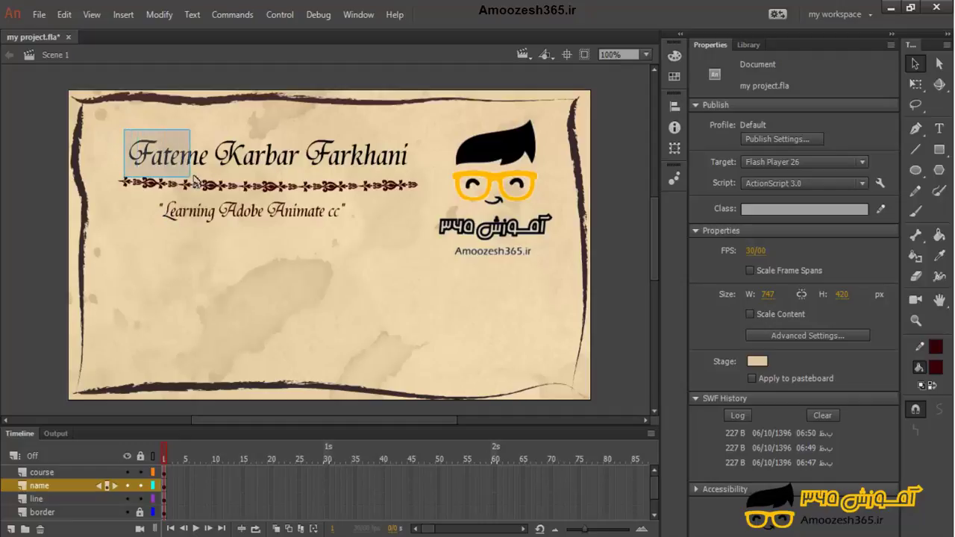
Move the logo down to about X 474, Y 134 and break apart all the name's letters into shapes
{"action": "left_click_drag", "start_coordinate": [495, 159], "coordinate": [507, 261]}
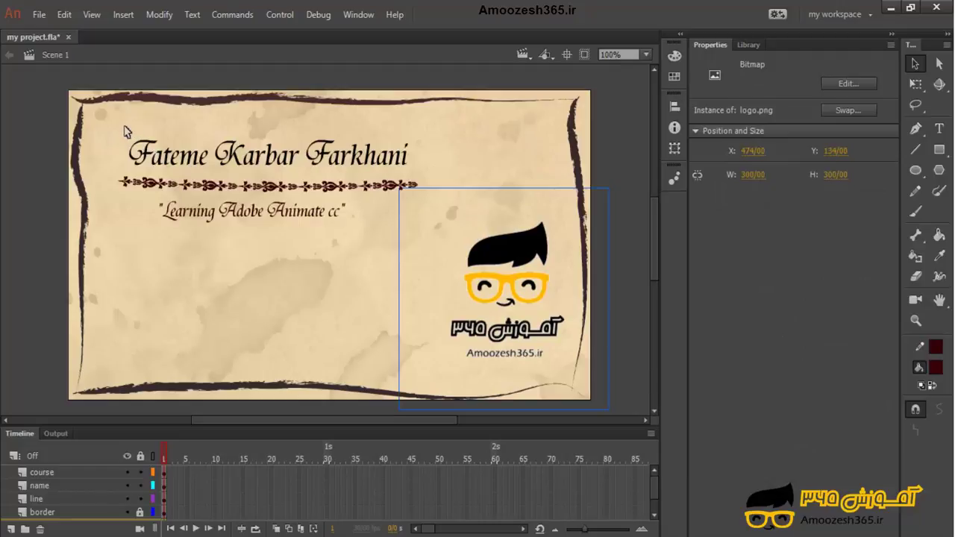
{"action": "left_click_drag", "start_coordinate": [123, 127], "coordinate": [410, 174]}
{"action": "left_click", "coordinate": [159, 14]}
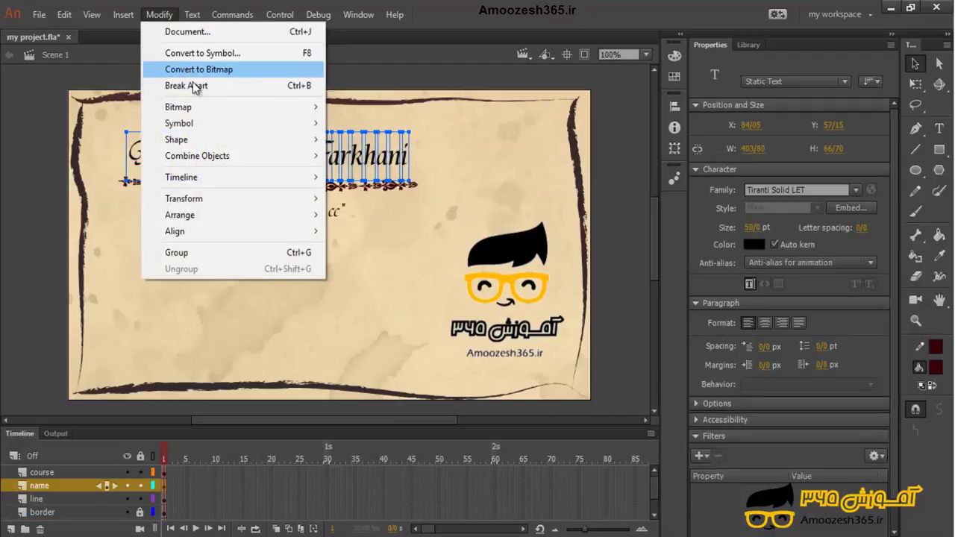
{"action": "left_click", "coordinate": [187, 86]}
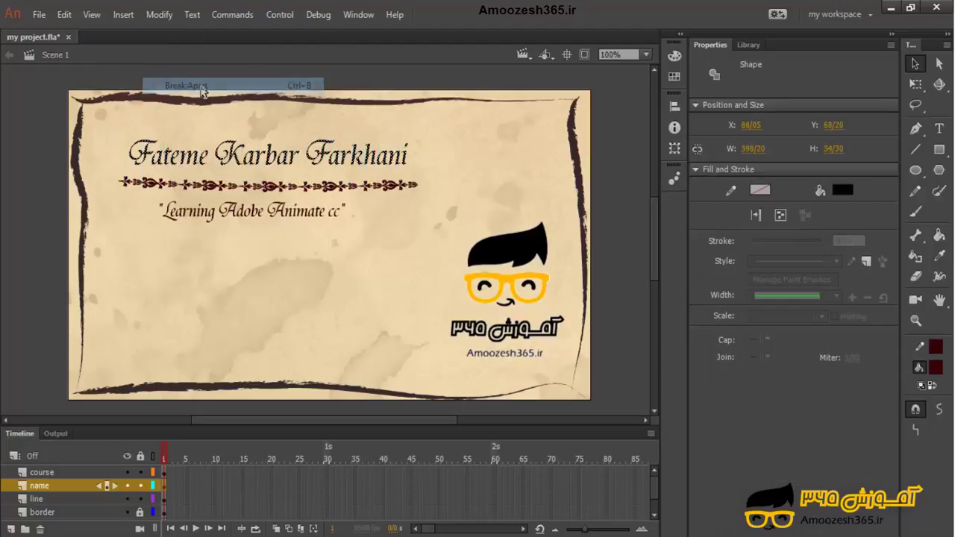
Move the logo back beside the name at about X 458, Y -11 and undo the trial reshaping of the letters
{"action": "left_click_drag", "start_coordinate": [496, 237], "coordinate": [487, 155]}
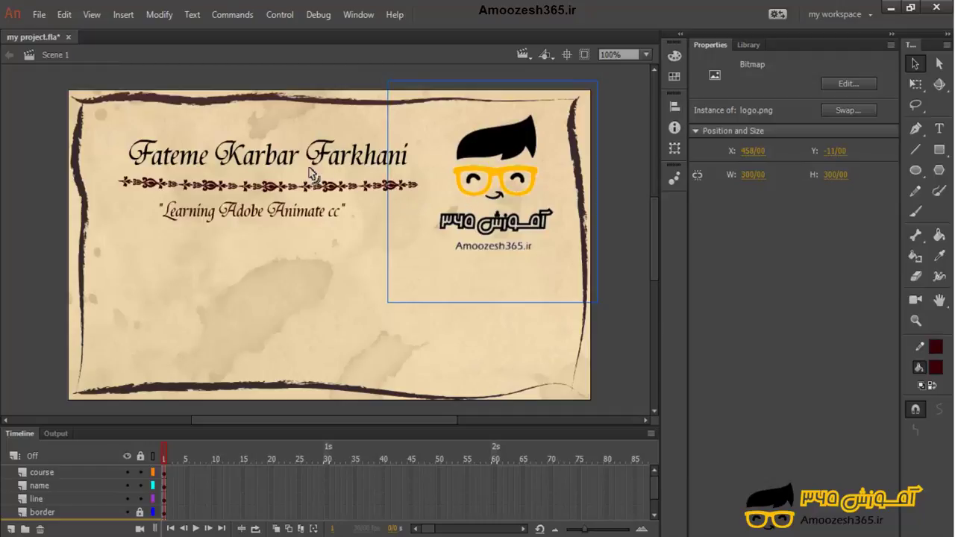
{"action": "left_click", "coordinate": [124, 247]}
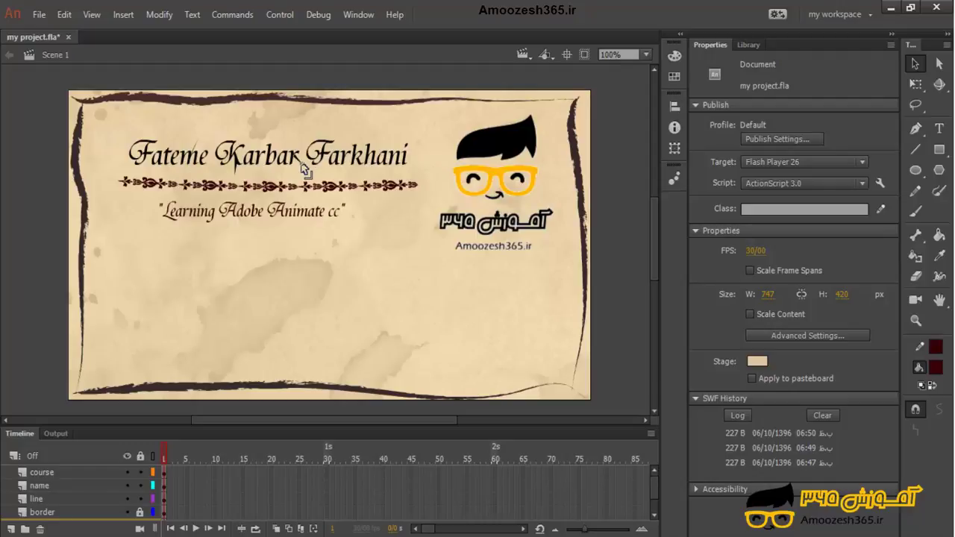
{"action": "key", "text": "ctrl+z"}
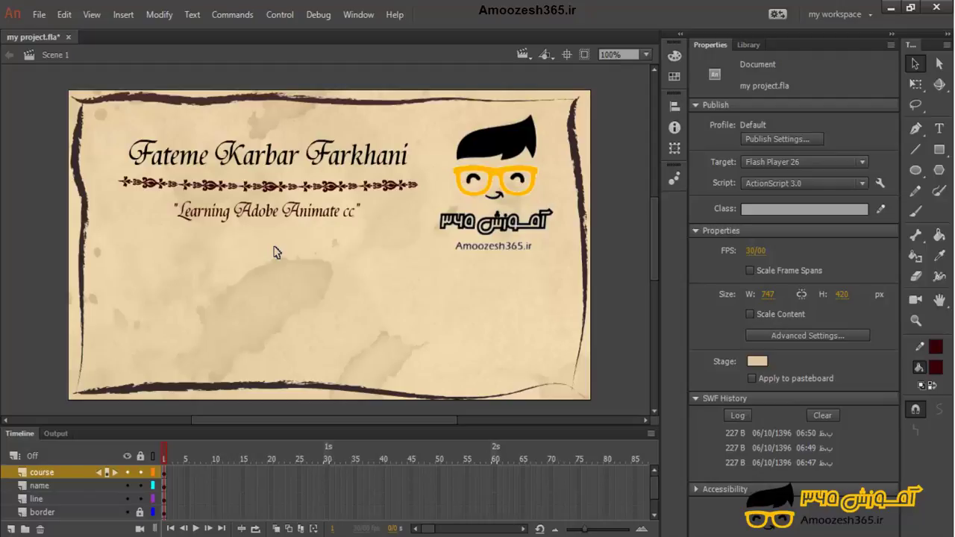
Outline every letter of the name with a dark red stroke of size 1 using the Ink Bottle tool
{"action": "left_click", "coordinate": [913, 257]}
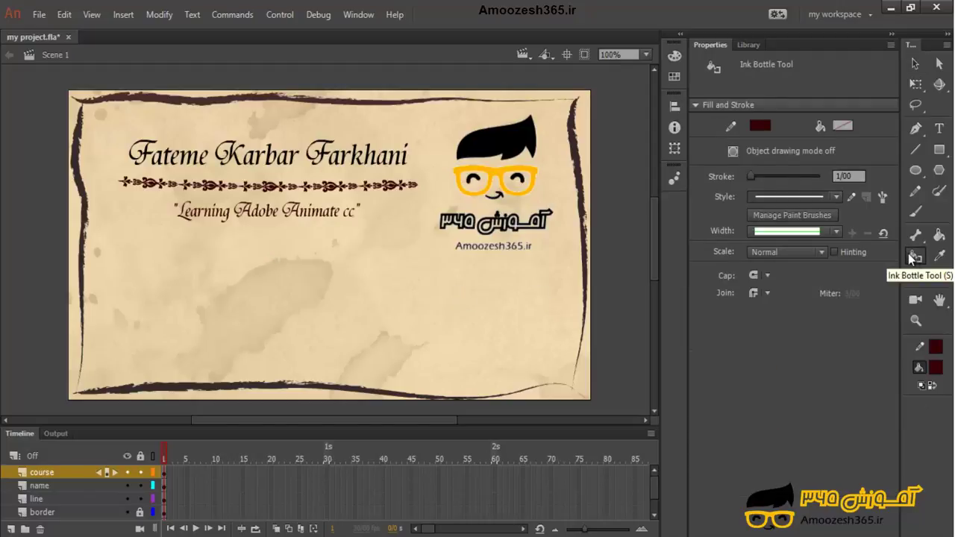
{"action": "left_click", "coordinate": [937, 235]}
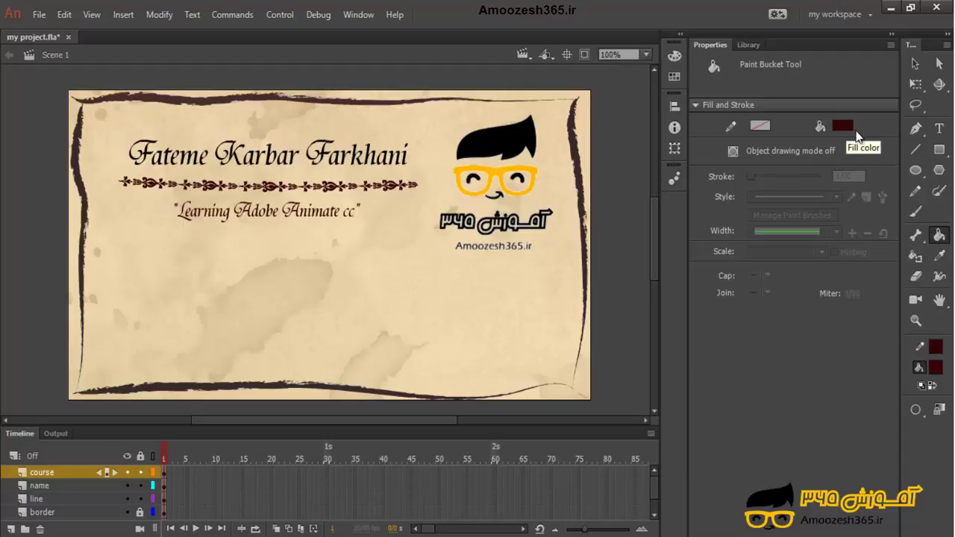
{"action": "left_click", "coordinate": [922, 257]}
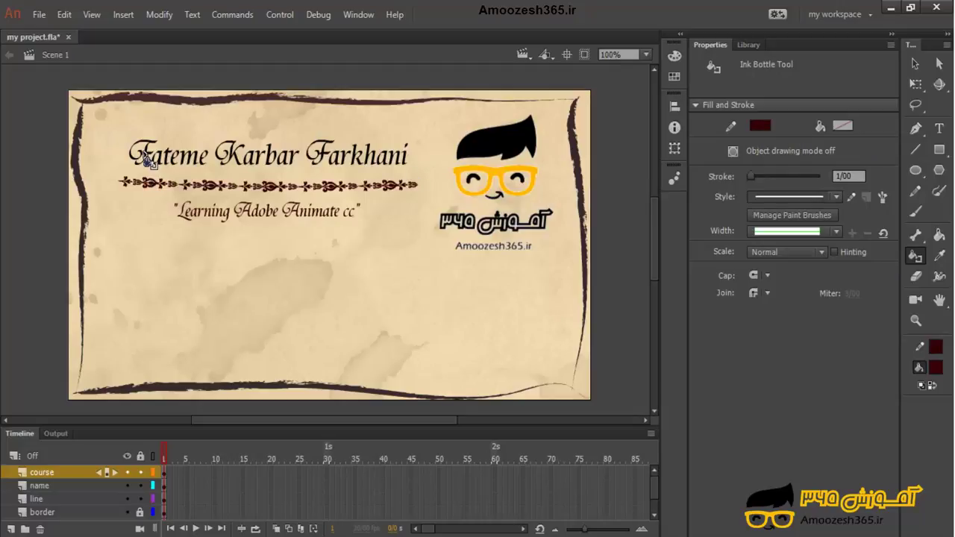
{"action": "left_click", "coordinate": [148, 166]}
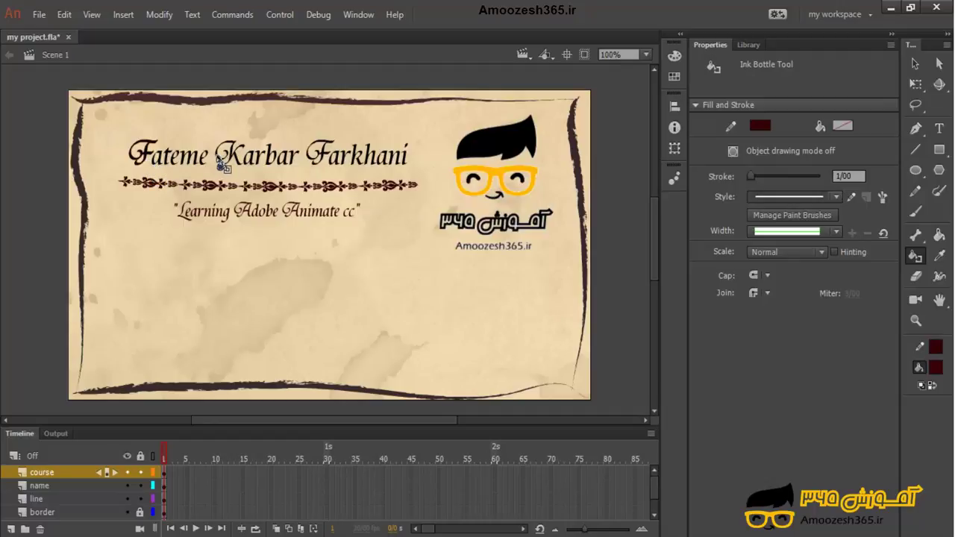
{"action": "scroll", "coordinate": [145, 196], "scroll_direction": "up", "scroll_amount": 3}
{"action": "scroll", "coordinate": [160, 177], "scroll_direction": "up", "scroll_amount": 2}
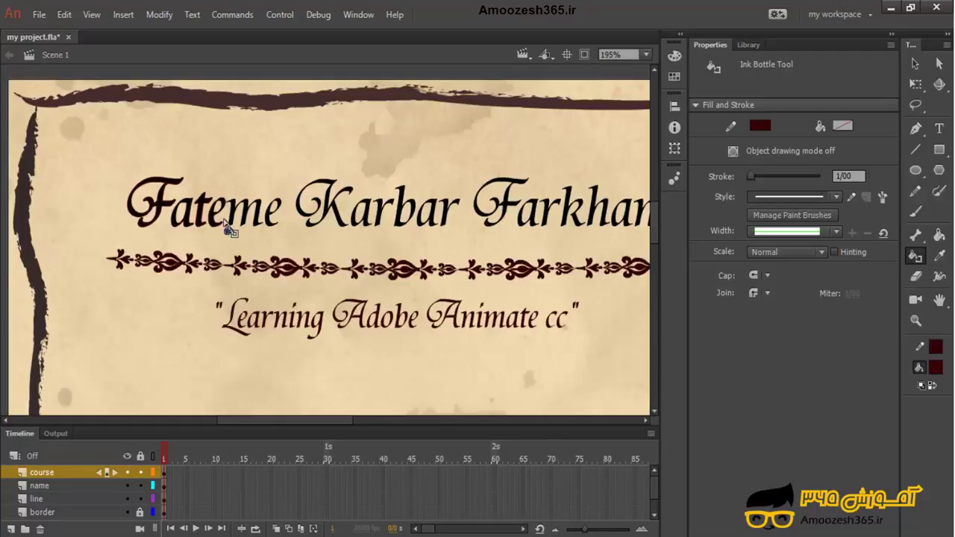
{"action": "scroll", "coordinate": [226, 230], "scroll_direction": "right", "scroll_amount": 2}
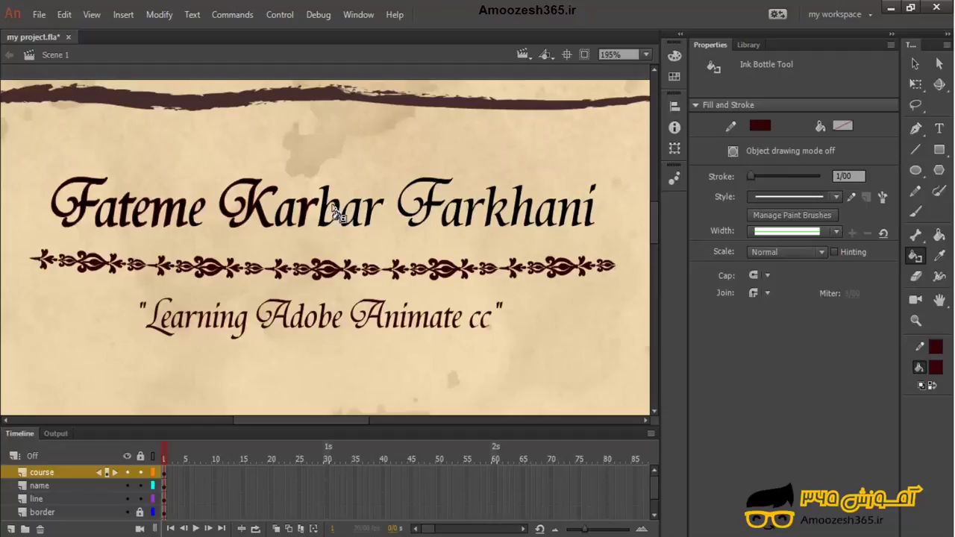
{"action": "left_click", "coordinate": [426, 211]}
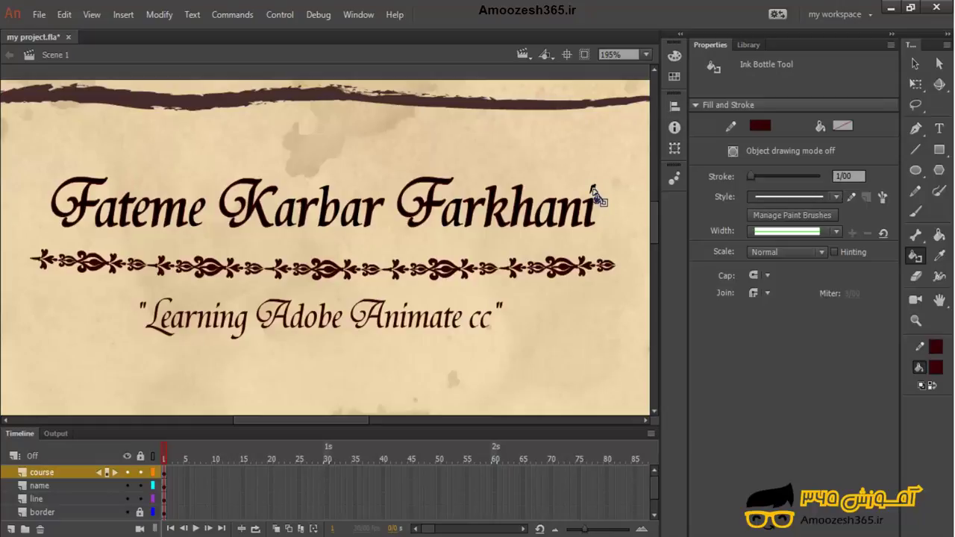
{"action": "scroll", "coordinate": [388, 224], "scroll_direction": "down", "scroll_amount": 8}
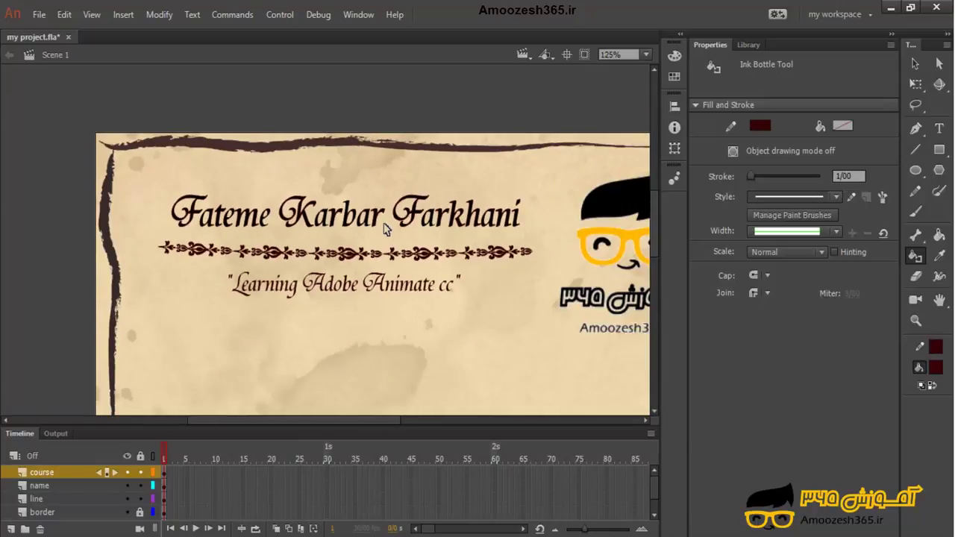
{"action": "key", "text": "ctrl+1"}
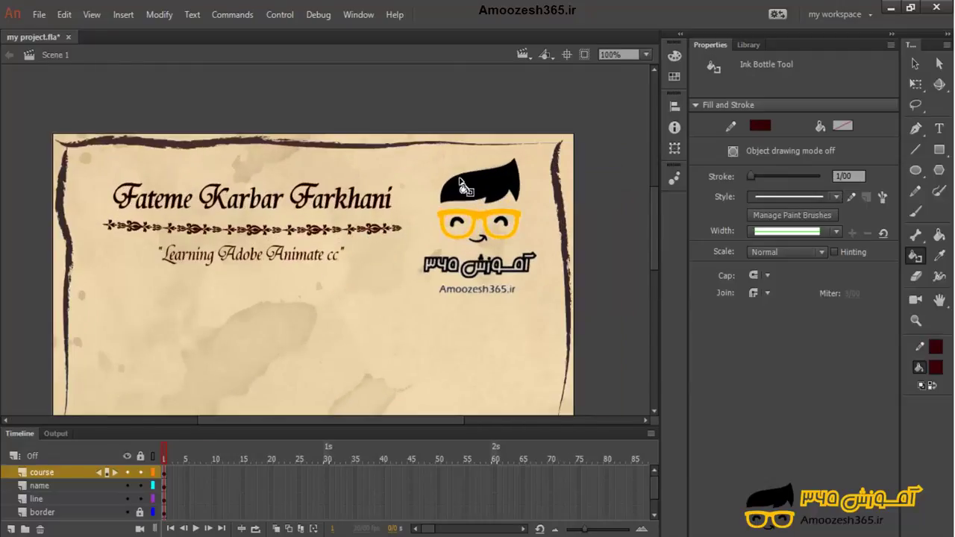
{"action": "left_click", "coordinate": [567, 53]}
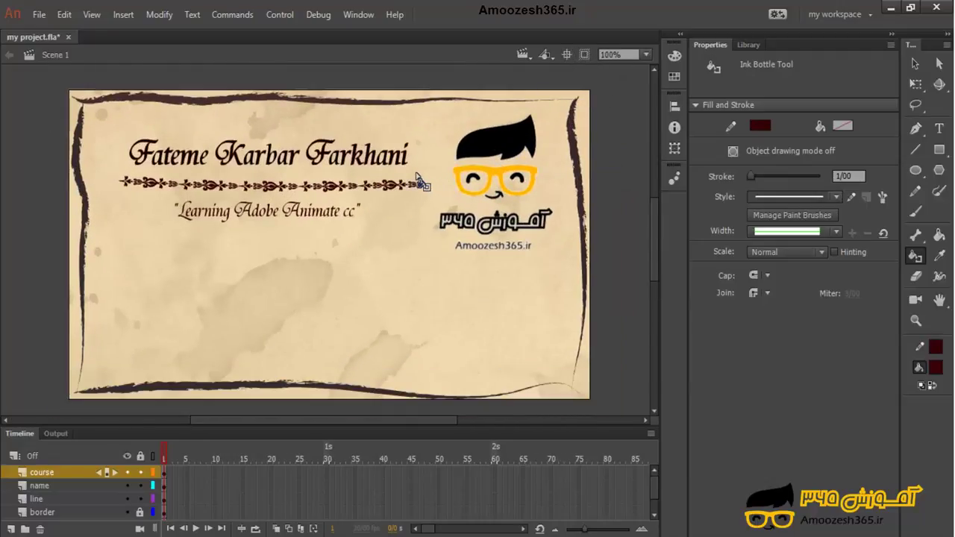
Move the logo down to about X 453, Y 132 and try adjusting the stroke size of the name's letter outlines
{"action": "left_click", "coordinate": [915, 63]}
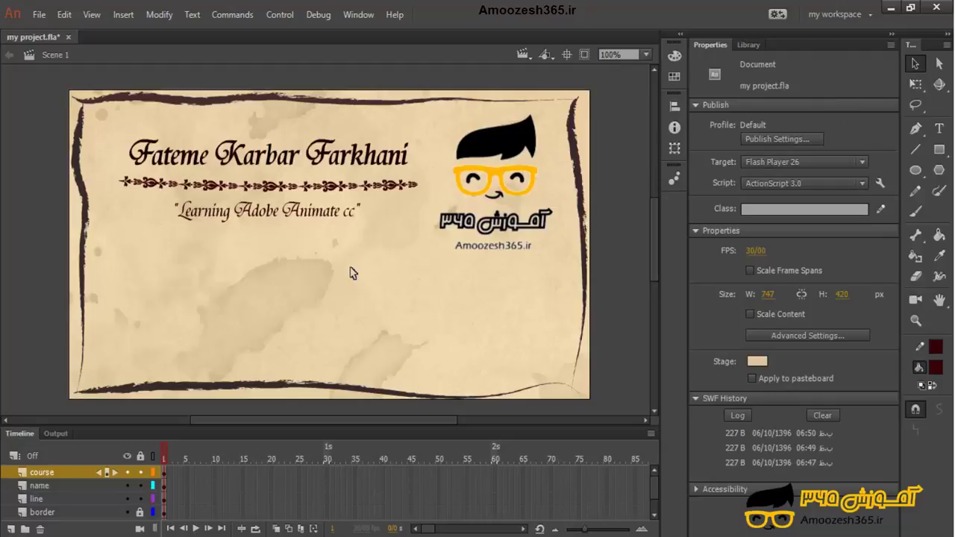
{"action": "left_click_drag", "start_coordinate": [492, 179], "coordinate": [489, 284]}
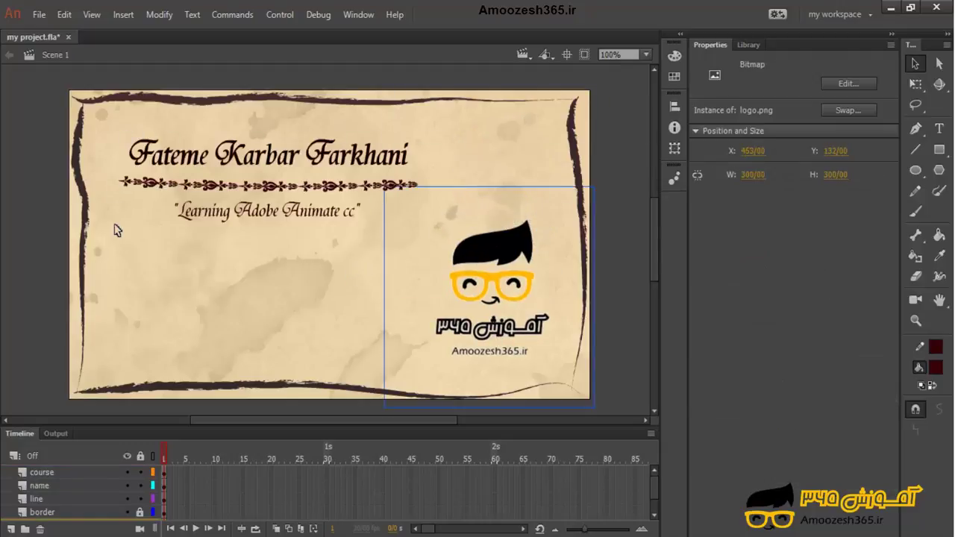
{"action": "left_click_drag", "start_coordinate": [115, 129], "coordinate": [424, 182]}
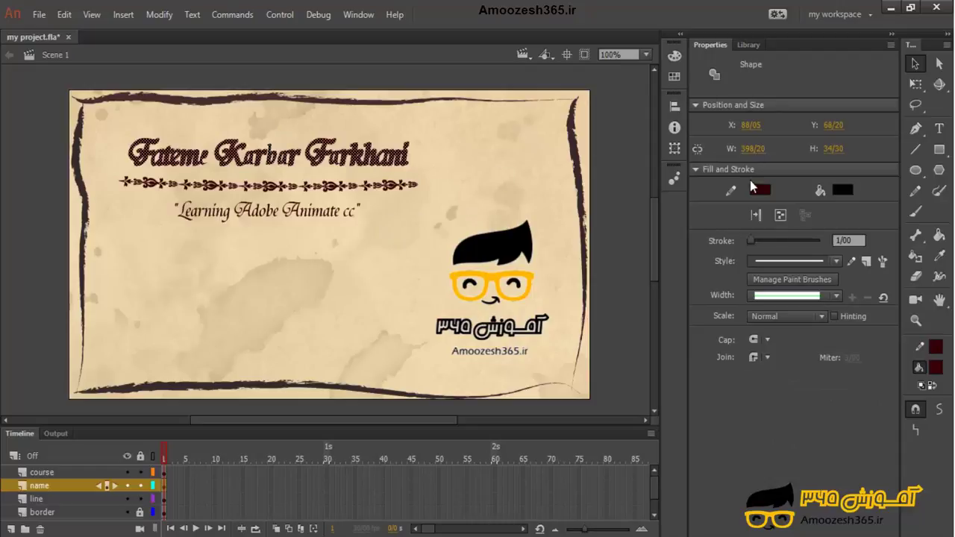
{"action": "left_click_drag", "start_coordinate": [751, 247], "coordinate": [751, 247]}
{"action": "left_click", "coordinate": [252, 236]}
{"action": "scroll", "coordinate": [252, 235], "scroll_direction": "down", "scroll_amount": 3}
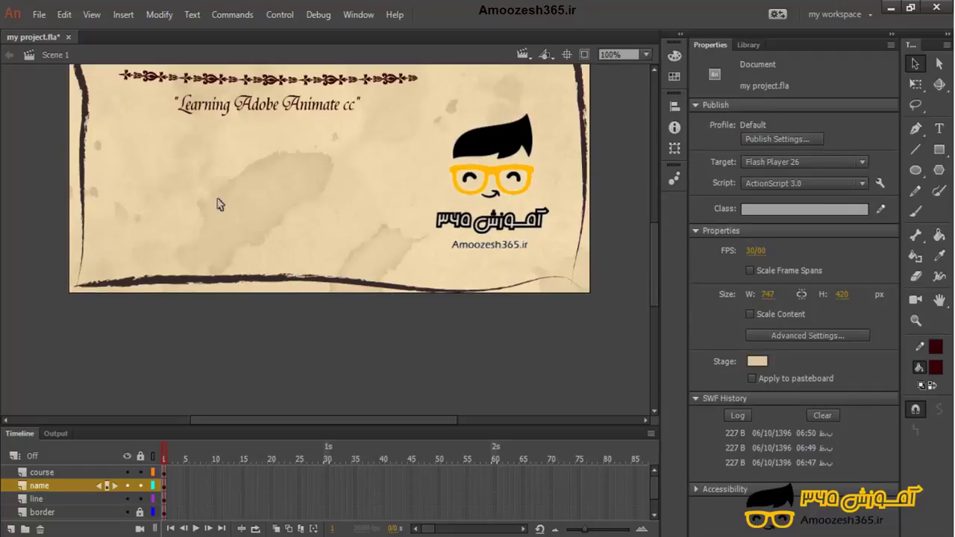
Select all the outlined letters of the name title and set their stroke size to 2
{"action": "scroll", "coordinate": [183, 186], "scroll_direction": "up", "scroll_amount": 3}
{"action": "scroll", "coordinate": [186, 187], "scroll_direction": "up", "scroll_amount": 2}
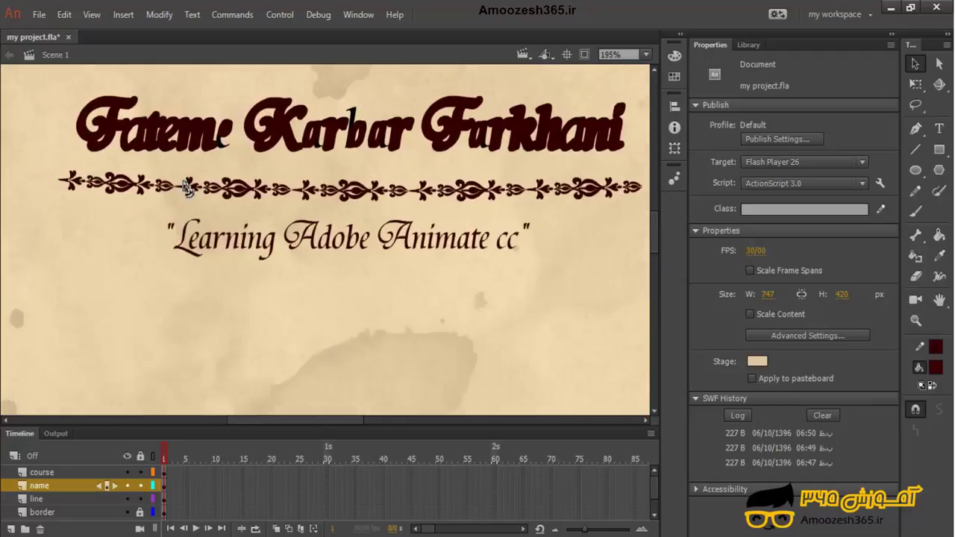
{"action": "scroll", "coordinate": [396, 285], "scroll_direction": "up", "scroll_amount": 3}
{"action": "left_click", "coordinate": [396, 285]}
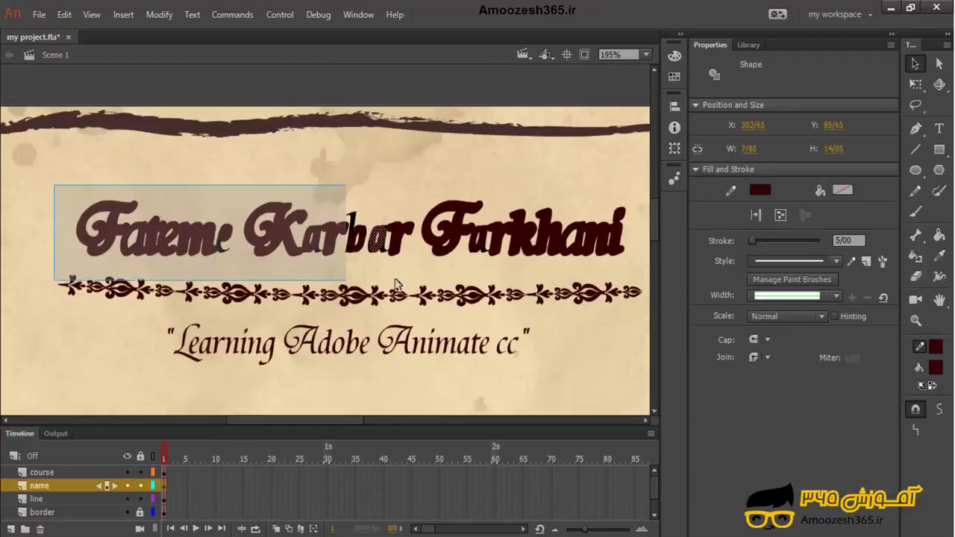
{"action": "left_click_drag", "start_coordinate": [396, 285], "coordinate": [643, 276]}
{"action": "left_click_drag", "start_coordinate": [751, 240], "coordinate": [739, 241]}
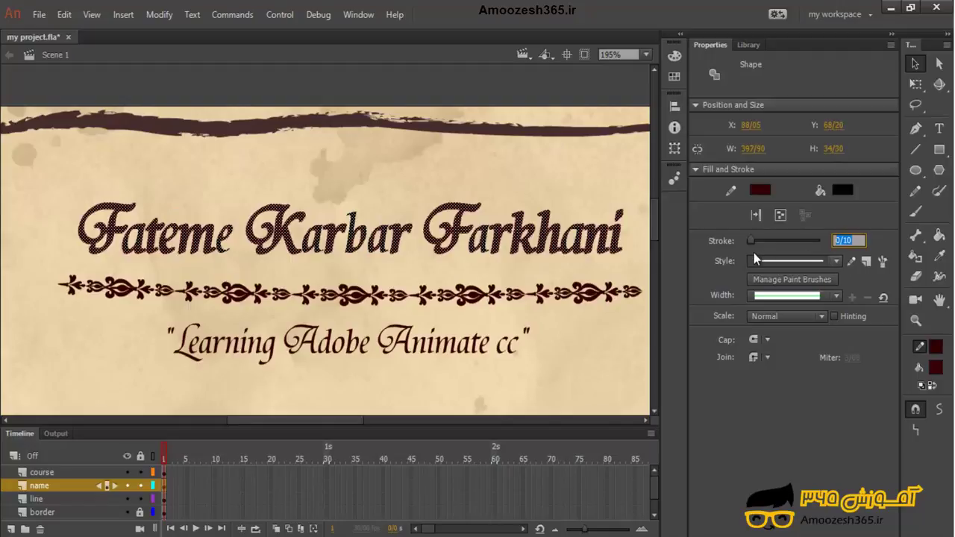
{"action": "type", "text": "2"}
{"action": "left_click", "coordinate": [418, 205]}
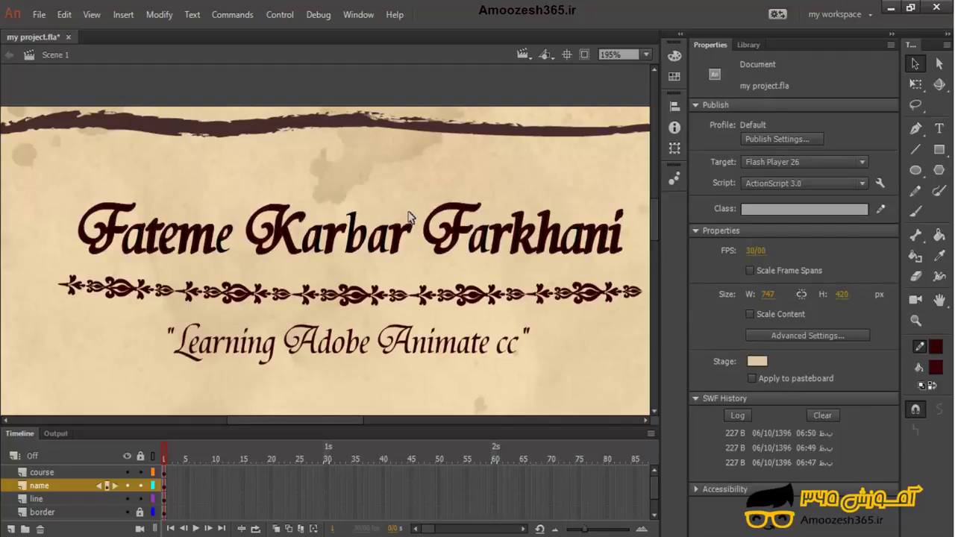
Apply a brush from the Brush Library's Artistic > PaintBrush category as the stroke style of the name's outlines
{"action": "left_click", "coordinate": [409, 216]}
{"action": "left_click", "coordinate": [836, 261]}
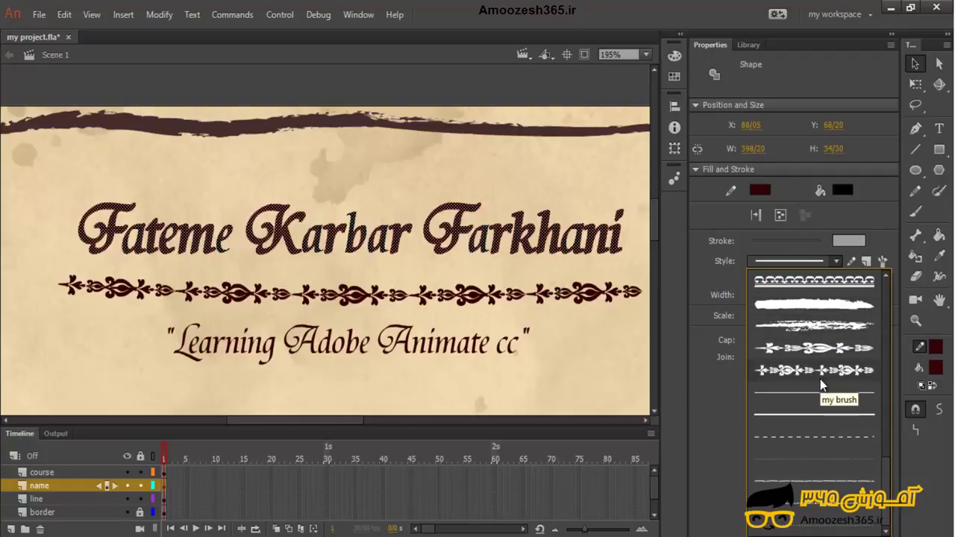
{"action": "left_click", "coordinate": [863, 267]}
{"action": "left_click", "coordinate": [883, 261]}
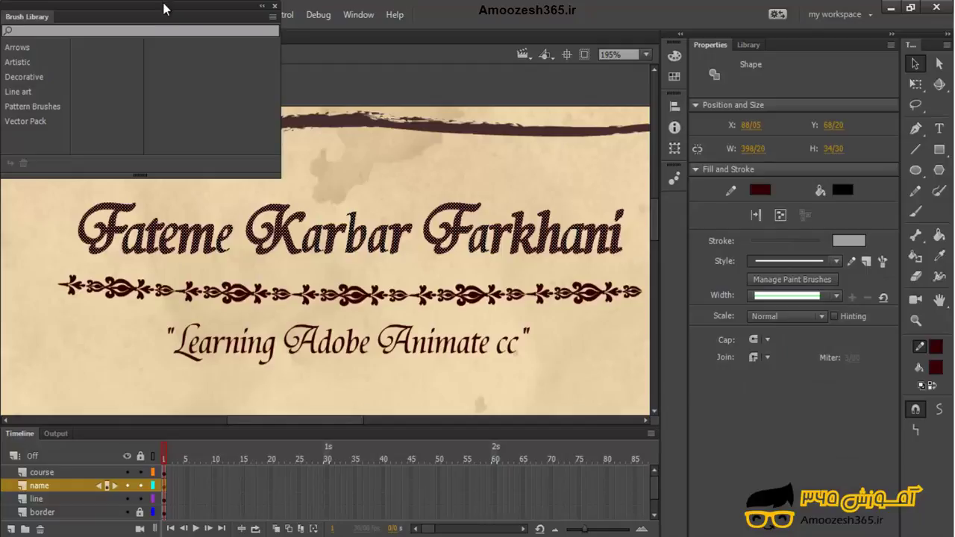
{"action": "left_click_drag", "start_coordinate": [164, 9], "coordinate": [436, 116]}
{"action": "left_click", "coordinate": [301, 170]}
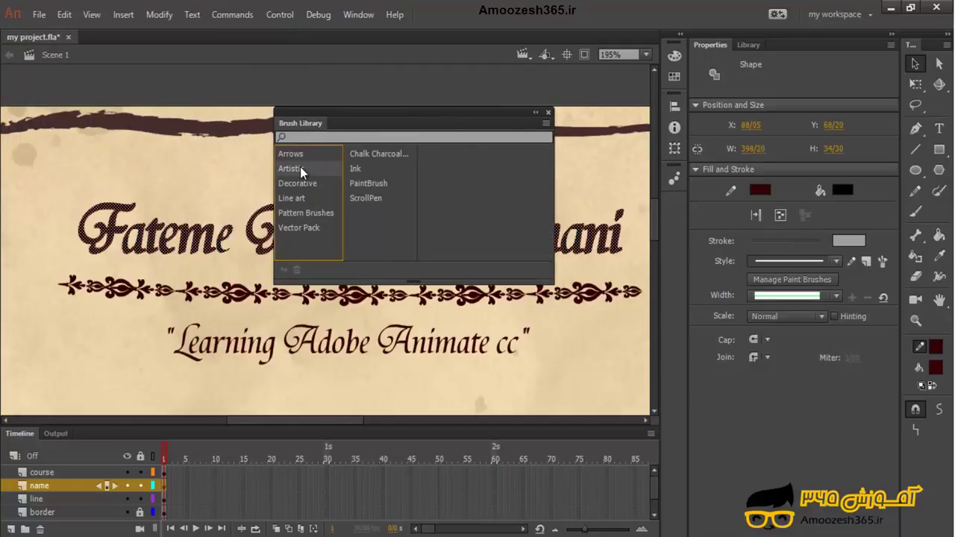
{"action": "left_click", "coordinate": [352, 170]}
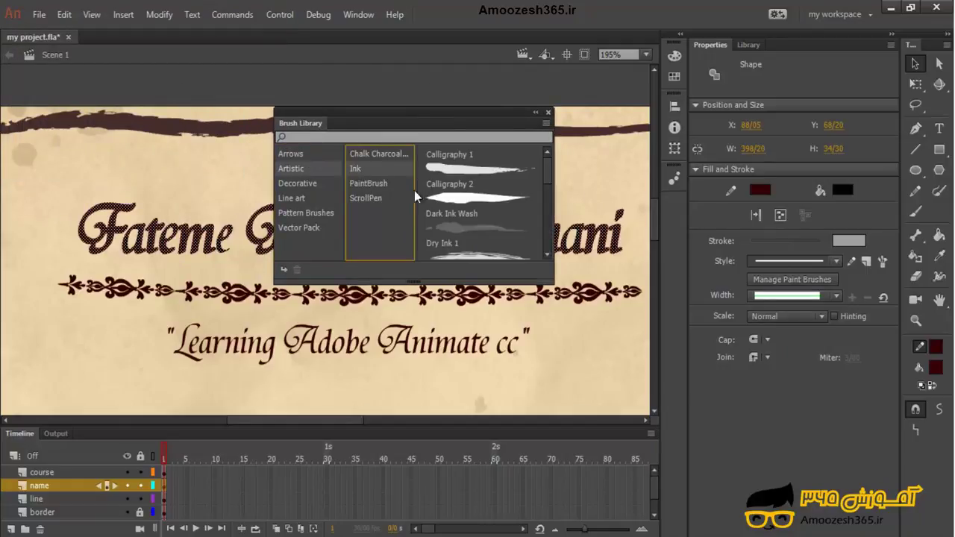
{"action": "left_click", "coordinate": [368, 183]}
{"action": "double_click", "coordinate": [485, 168]}
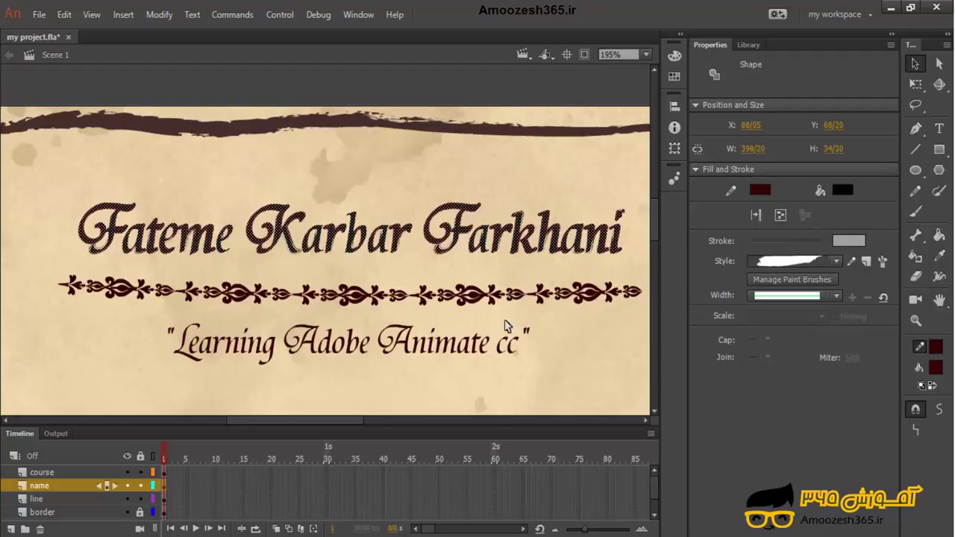
Try the lens-shaped and double-bulge width profiles on the brush outlines of the name's letters
{"action": "left_click", "coordinate": [173, 337]}
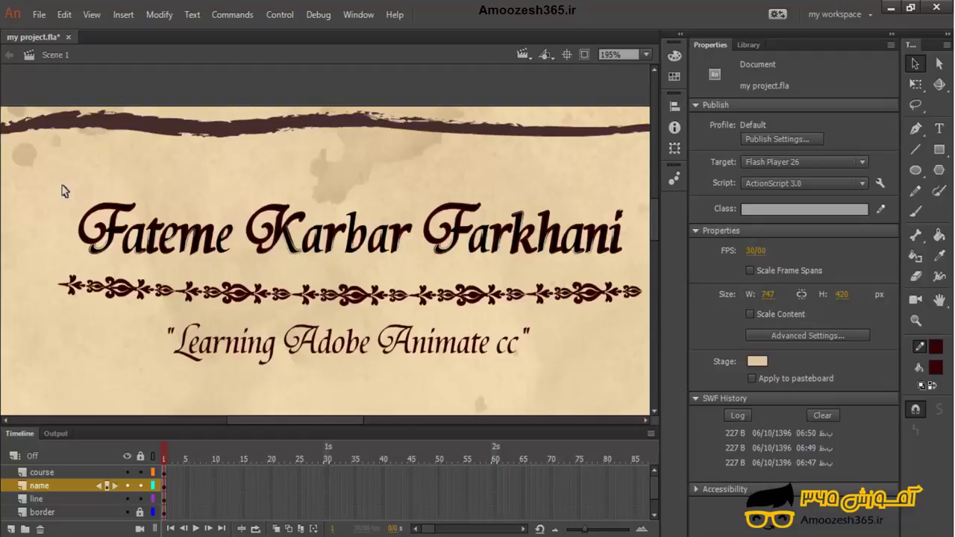
{"action": "mouse_move", "coordinate": [63, 191]}
{"action": "left_mouse_down"}
{"action": "mouse_move", "coordinate": [311, 299]}
{"action": "mouse_move", "coordinate": [630, 269]}
{"action": "left_mouse_up"}
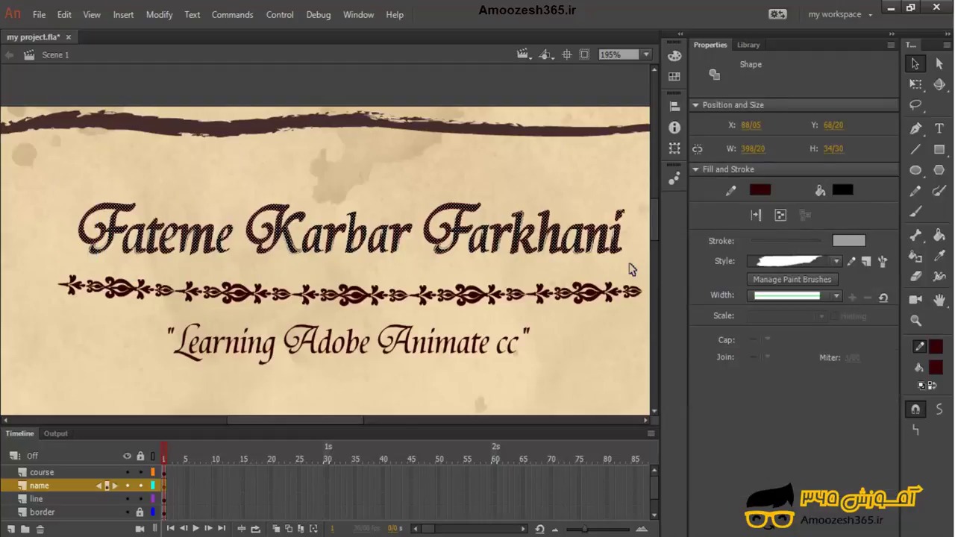
{"action": "left_click", "coordinate": [837, 296]}
{"action": "key", "text": "Escape"}
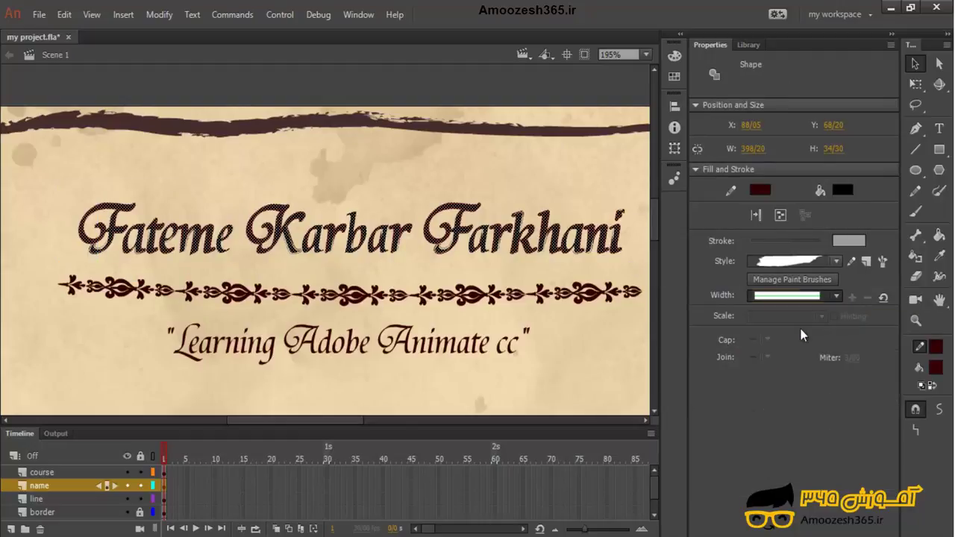
{"action": "left_click", "coordinate": [835, 297]}
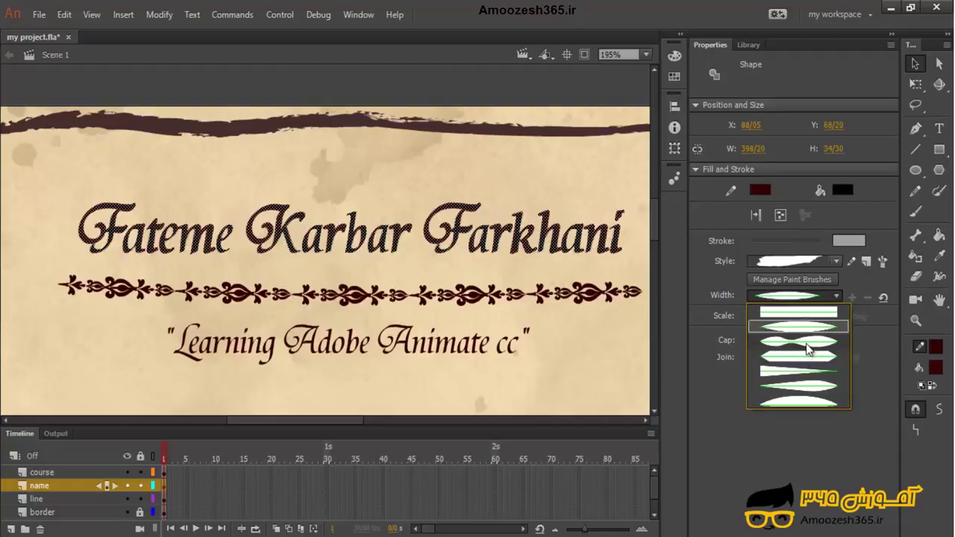
{"action": "key", "text": "Escape"}
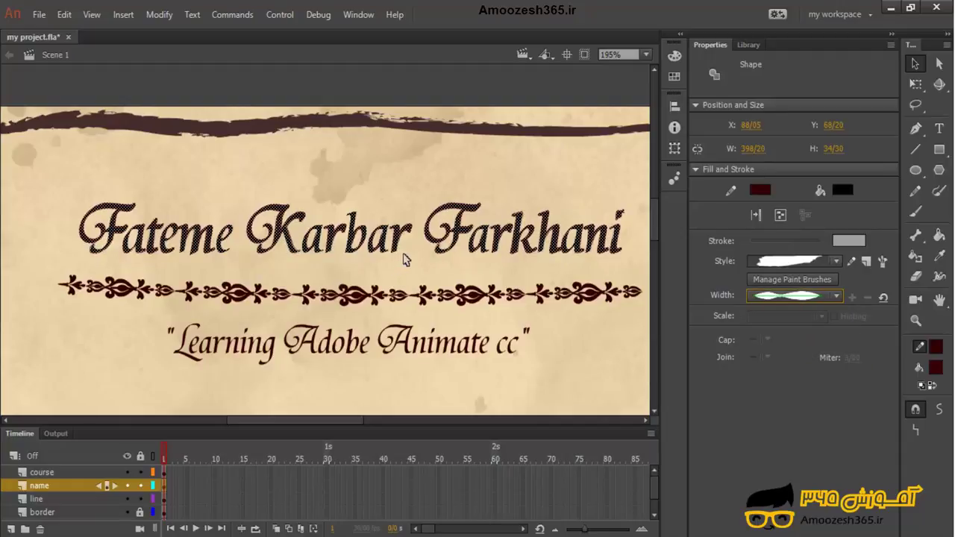
Reselect the name's letters and try the width profile that starts as a thin point and widens along the stroke
{"action": "left_click", "coordinate": [408, 262]}
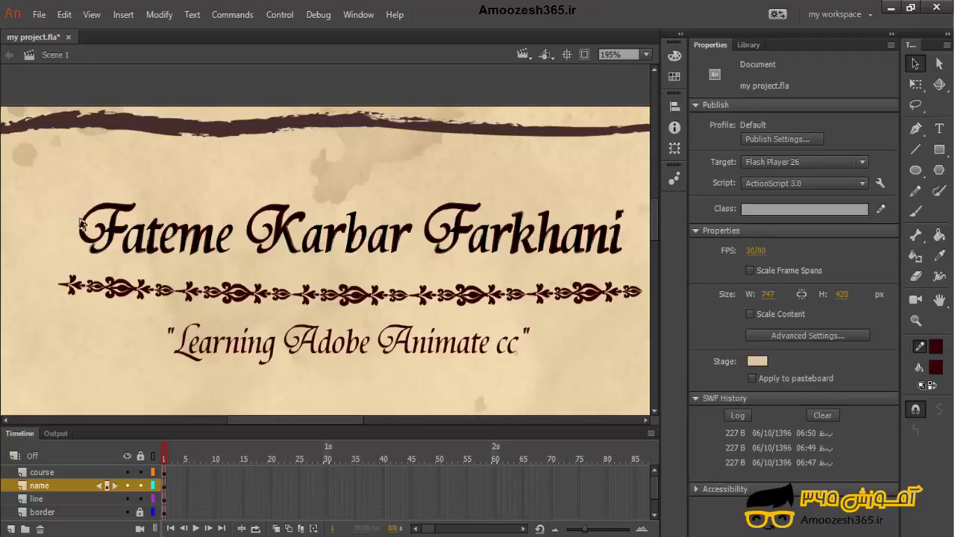
{"action": "left_click_drag", "start_coordinate": [77, 181], "coordinate": [630, 272]}
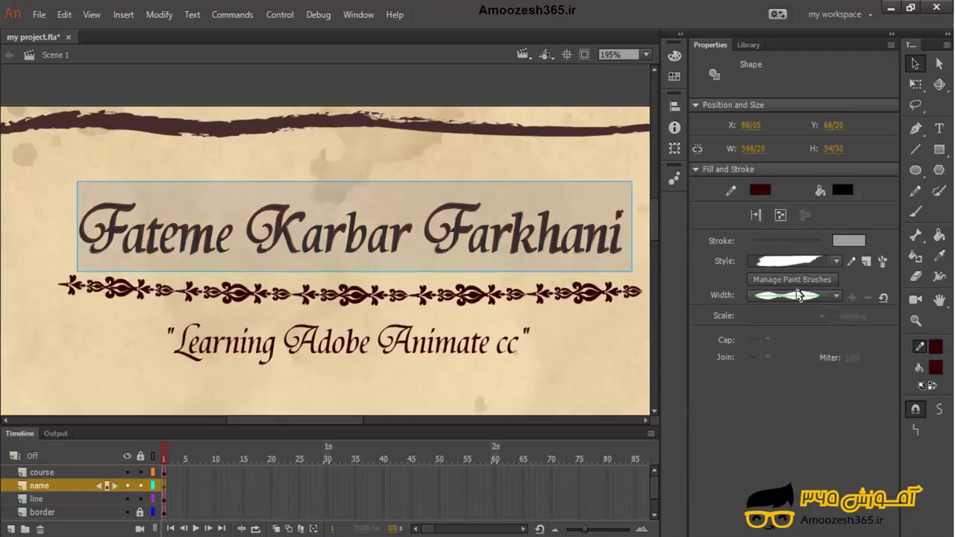
{"action": "left_click", "coordinate": [836, 295]}
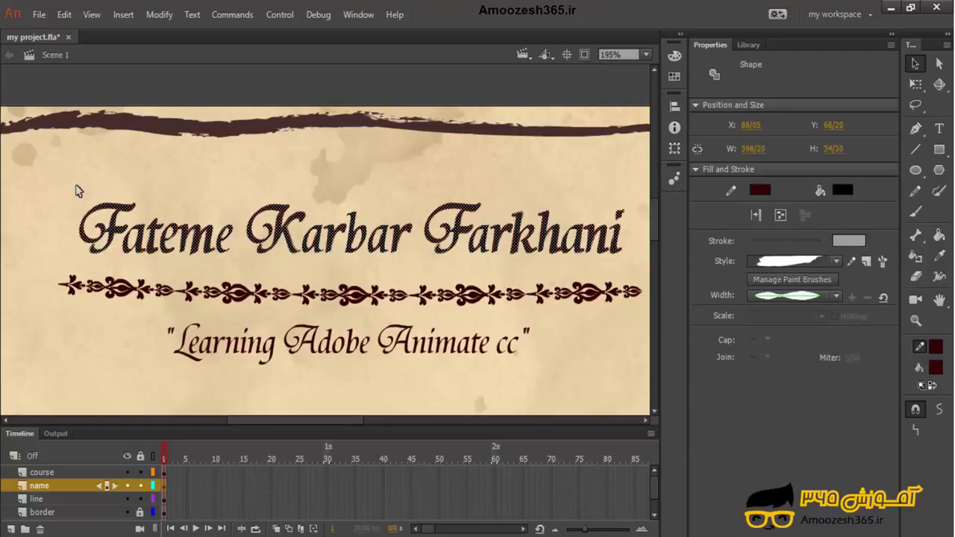
{"action": "mouse_move", "coordinate": [76, 186]}
{"action": "left_mouse_down"}
{"action": "mouse_move", "coordinate": [366, 277]}
{"action": "mouse_move", "coordinate": [631, 267]}
{"action": "left_mouse_up"}
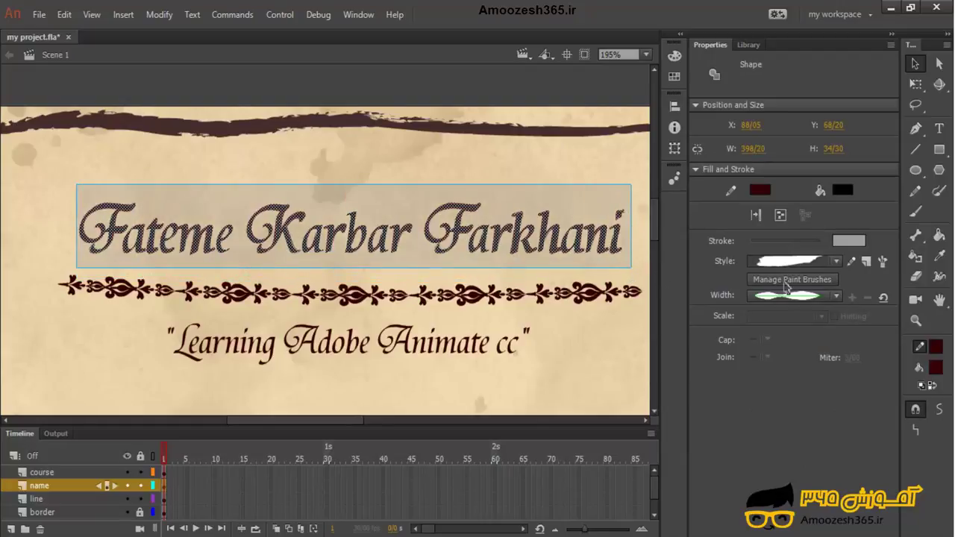
{"action": "left_click", "coordinate": [836, 295]}
{"action": "left_click", "coordinate": [804, 393]}
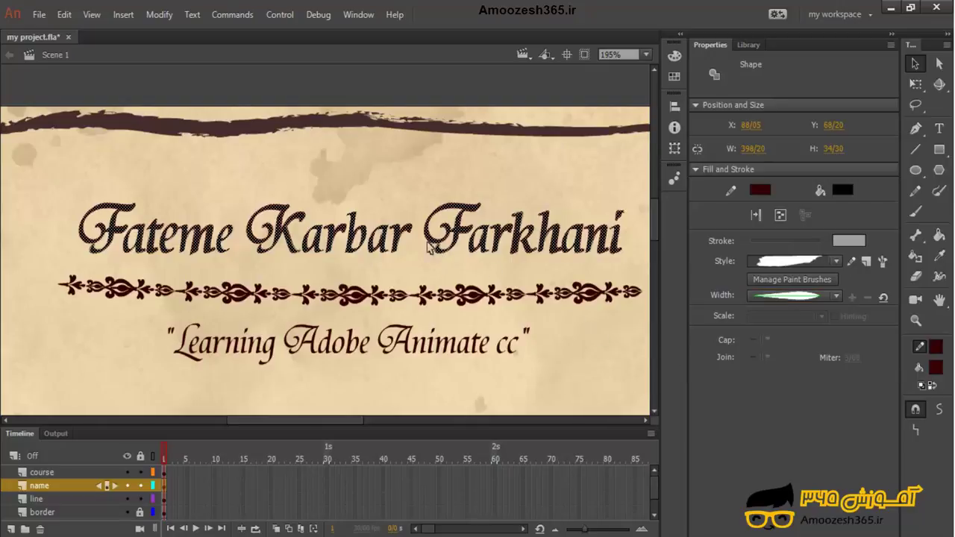
Set the width profile of the name's outlines back to uniform and deselect the letters
{"action": "left_click", "coordinate": [291, 164]}
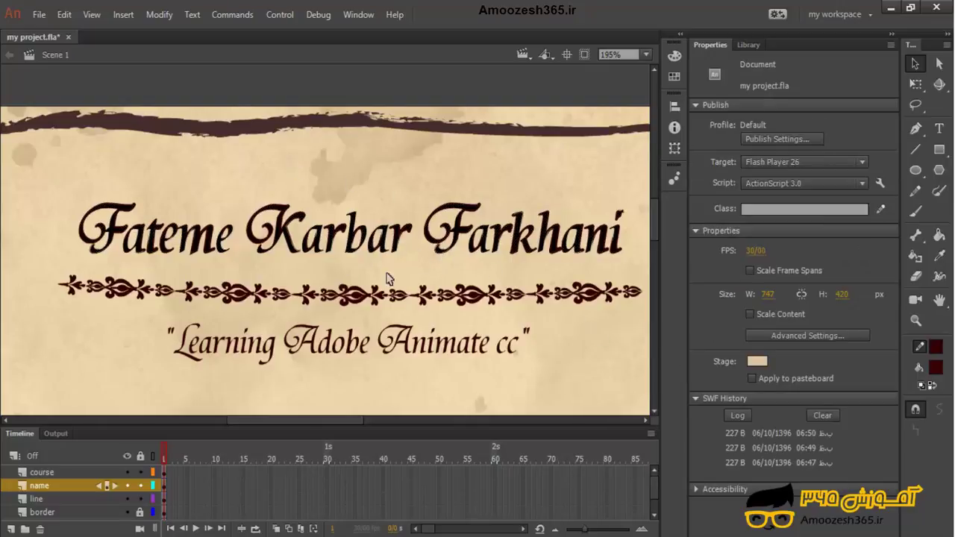
{"action": "left_click_drag", "start_coordinate": [58, 185], "coordinate": [633, 274]}
{"action": "left_click", "coordinate": [837, 298]}
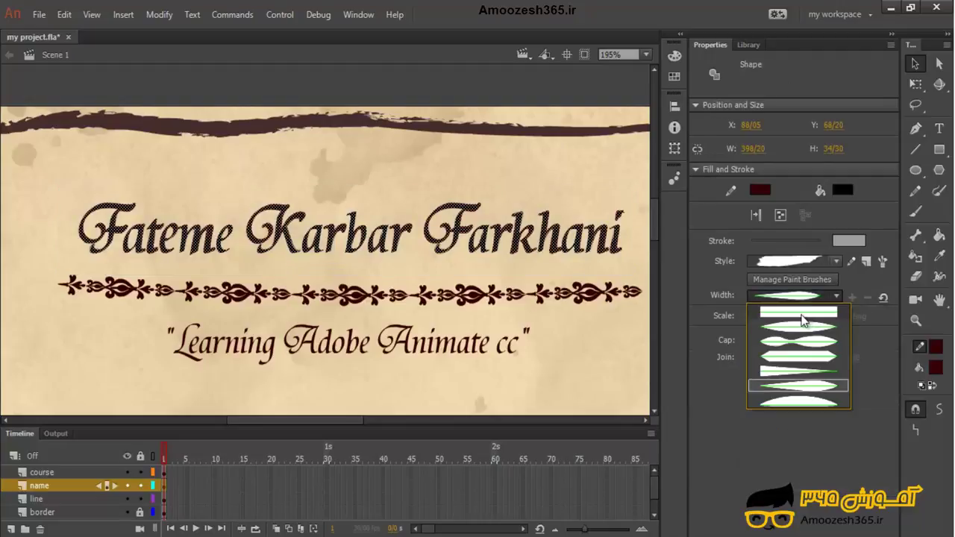
{"action": "left_click", "coordinate": [803, 313]}
{"action": "left_click", "coordinate": [600, 101]}
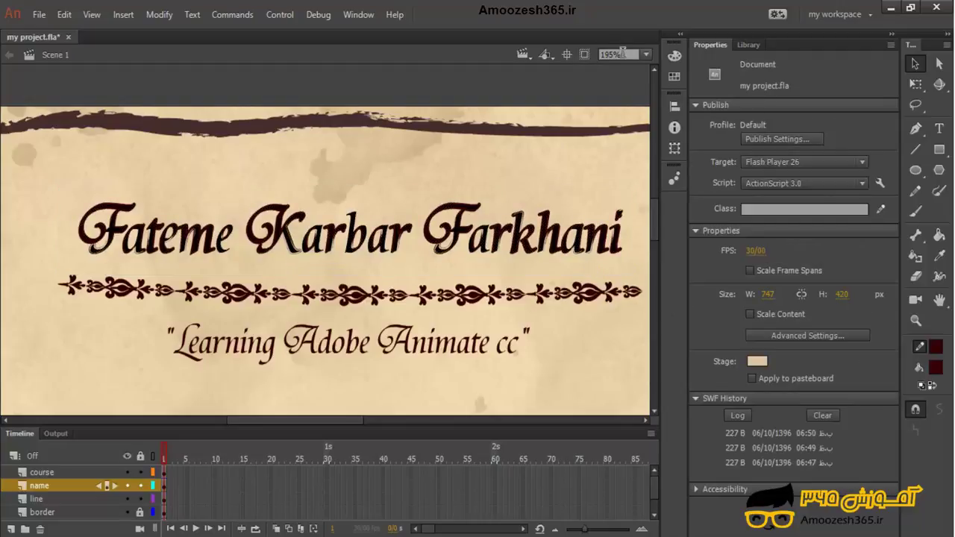
Show the centred stage at 100% and move the logo up beside the name title
{"action": "left_click", "coordinate": [646, 55]}
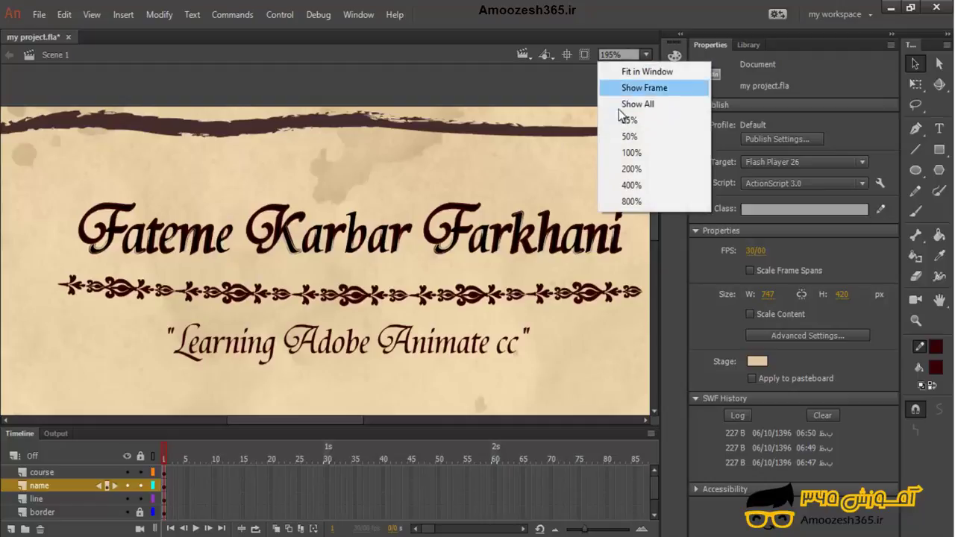
{"action": "left_click", "coordinate": [625, 153]}
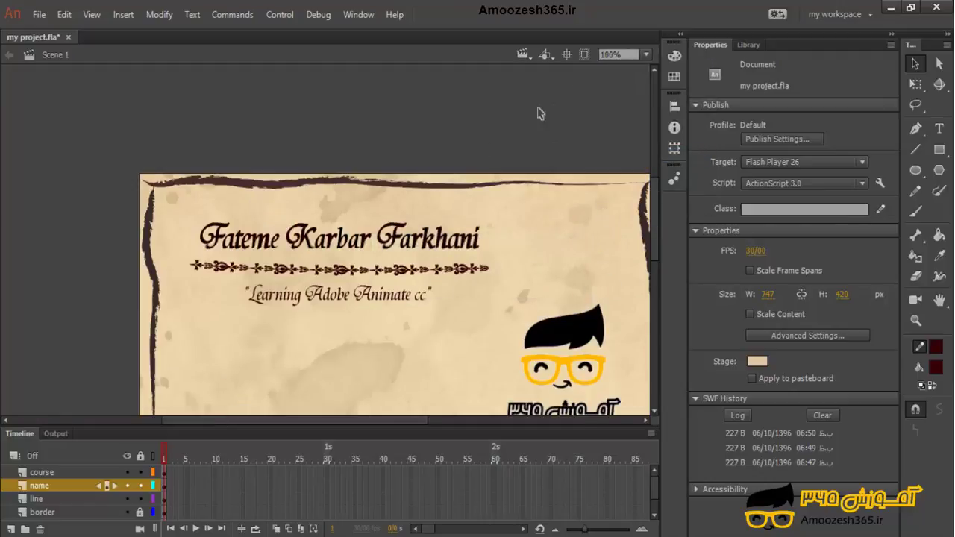
{"action": "left_click", "coordinate": [567, 55]}
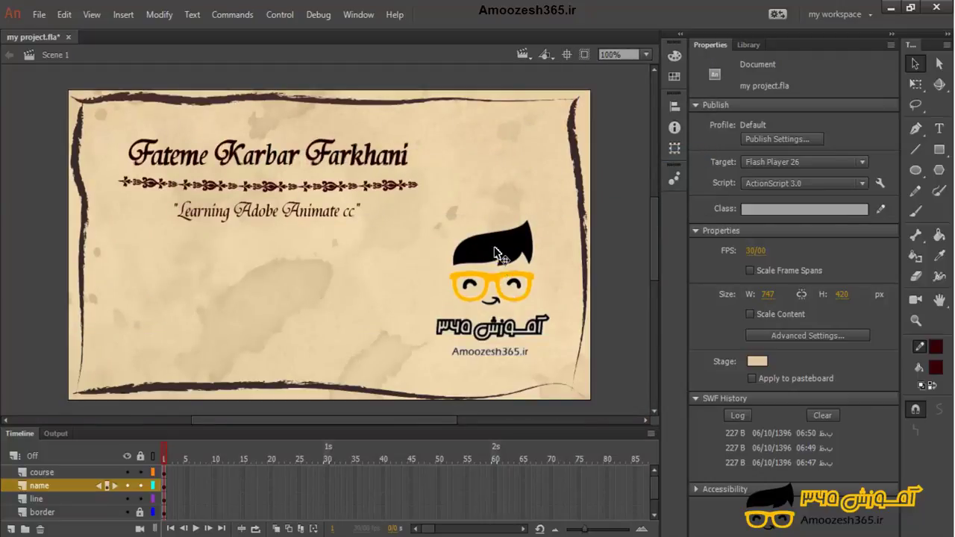
{"action": "left_click_drag", "start_coordinate": [501, 261], "coordinate": [489, 164]}
{"action": "left_click", "coordinate": [365, 259]}
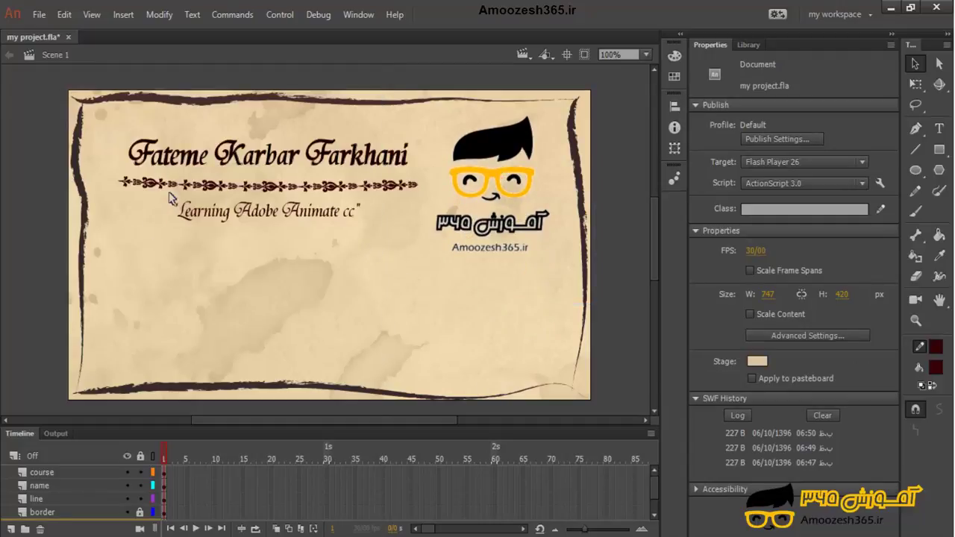
Examine the name's brush outlines up close and return to the centred stage at 100%
{"action": "scroll", "coordinate": [193, 160], "scroll_direction": "up", "scroll_amount": 3}
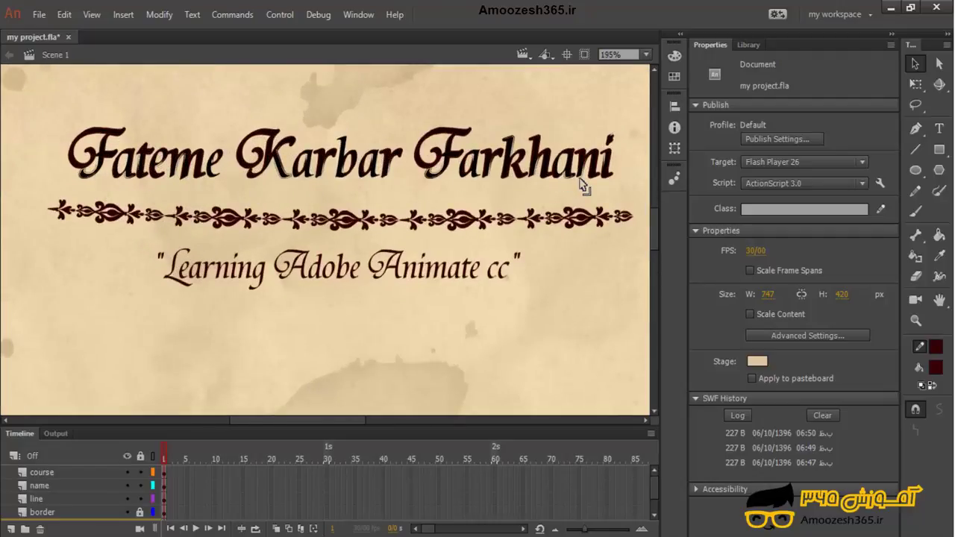
{"action": "scroll", "coordinate": [400, 224], "scroll_direction": "down", "scroll_amount": 2}
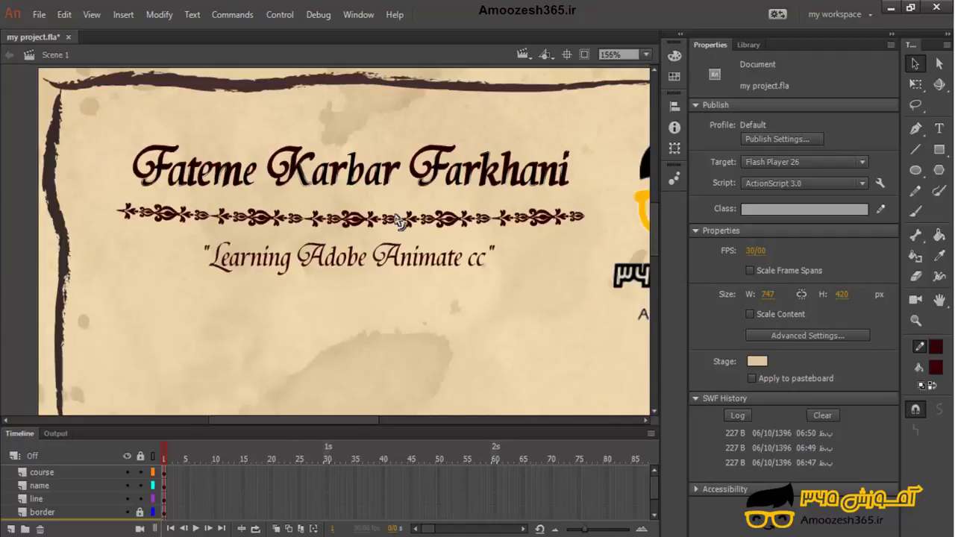
{"action": "left_click", "coordinate": [646, 54]}
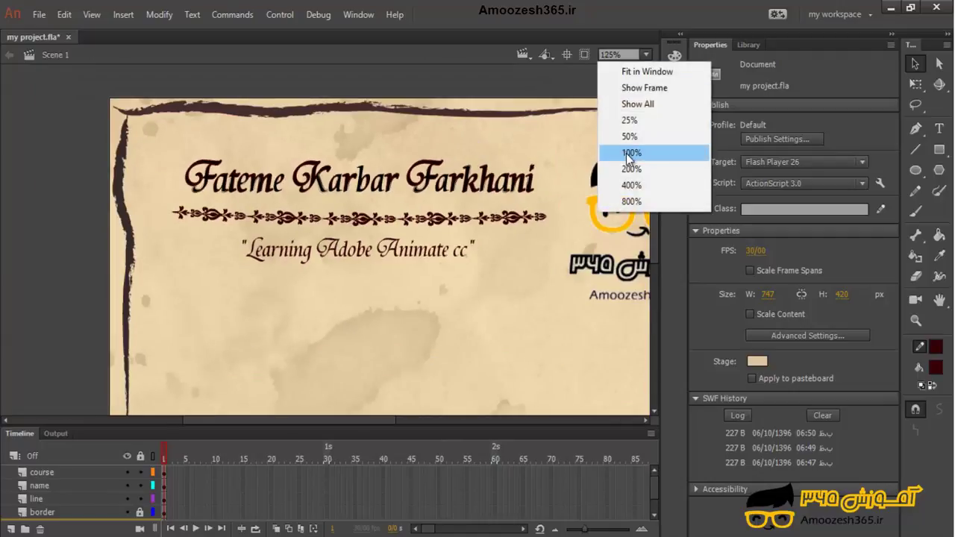
{"action": "left_click", "coordinate": [631, 153]}
{"action": "left_click", "coordinate": [568, 56]}
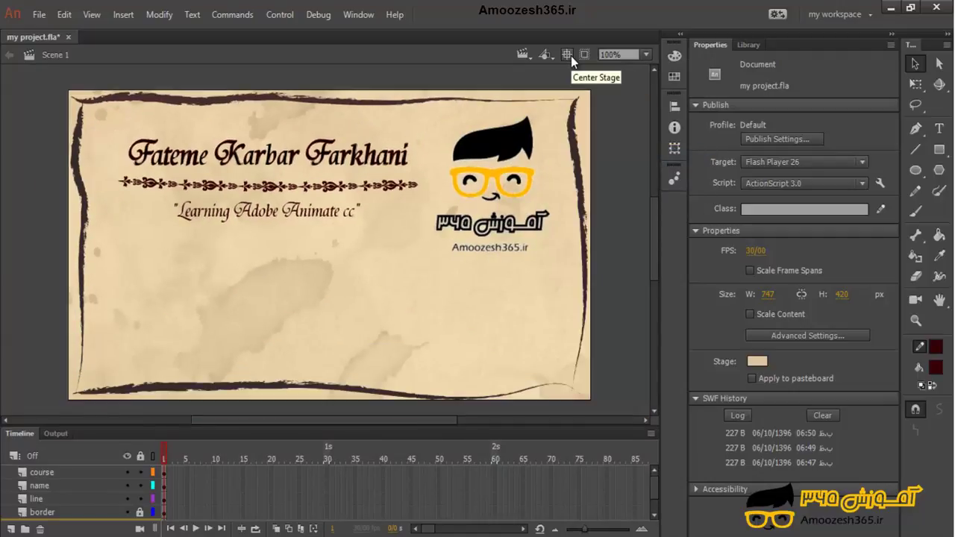